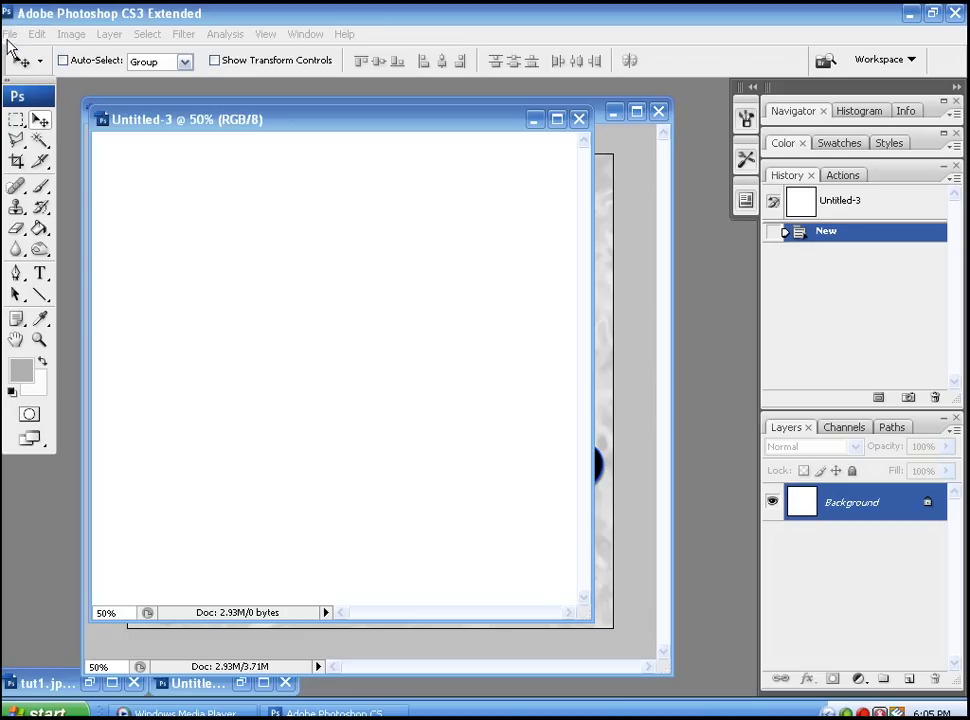
# - Open brad_pitt.jpg from the Photoshop starters folder through File > Open
pyautogui.click(9, 34)
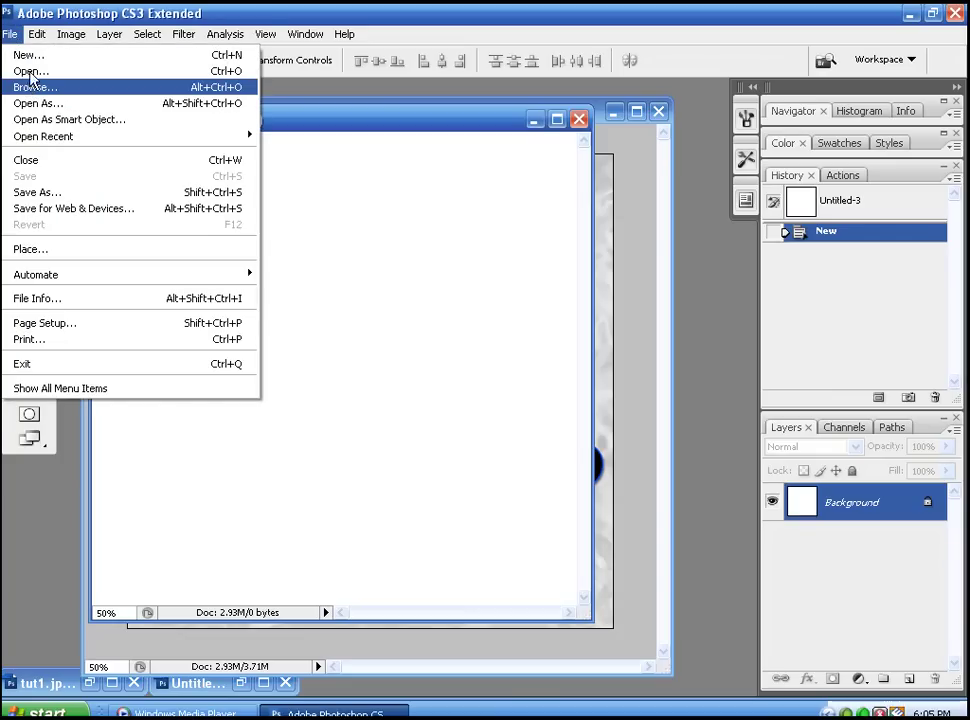
pyautogui.click(37, 71)
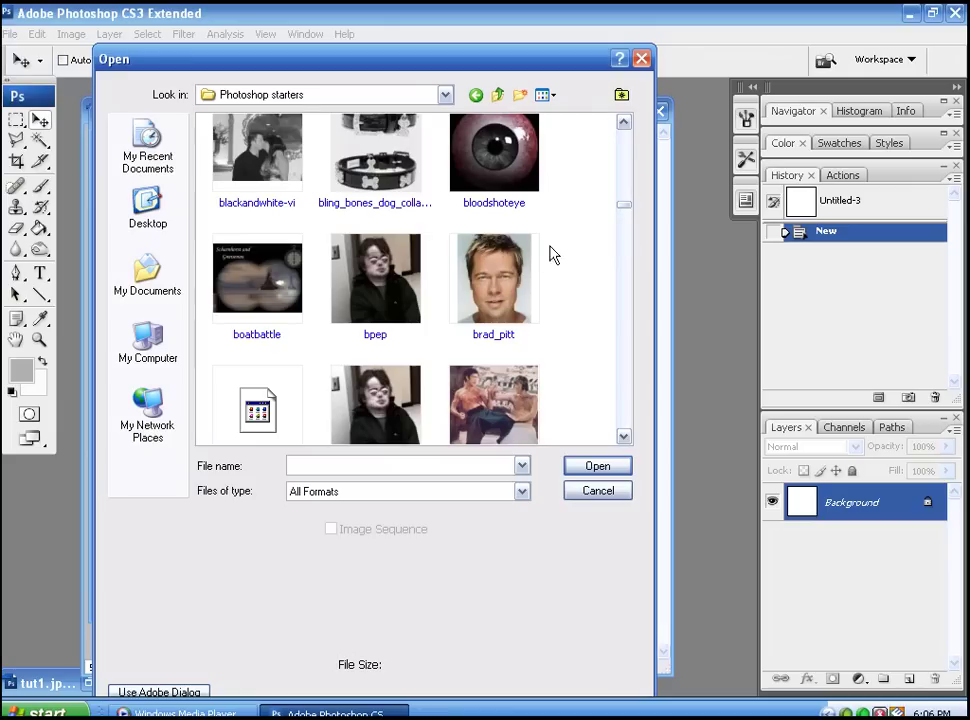
pyautogui.press('Escape')
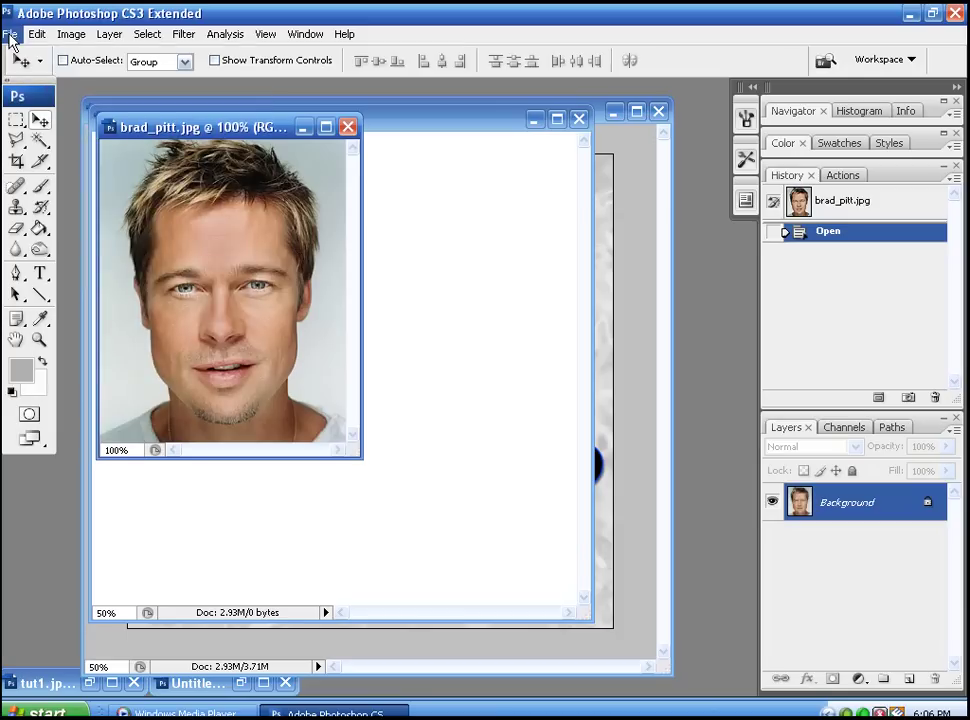
pyautogui.click(10, 34)
# - Scroll the Open dialog thumbnails down to SGG-016529.jpg and open it
pyautogui.click(12, 72)
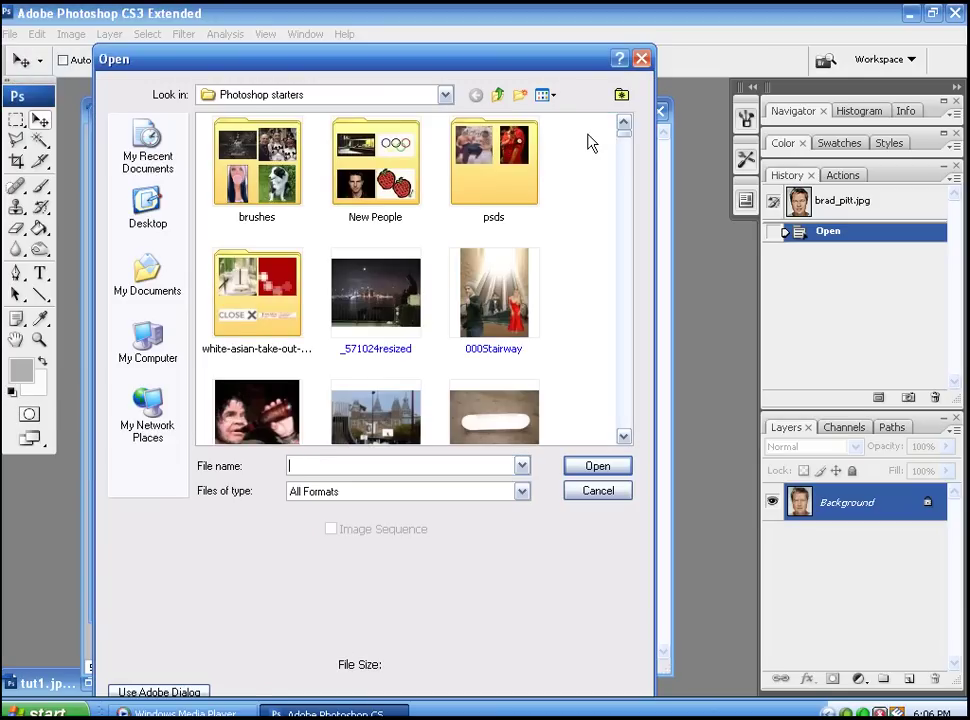
pyautogui.scroll(-5, 630, 170)
pyautogui.scroll(-15, 628, 170)
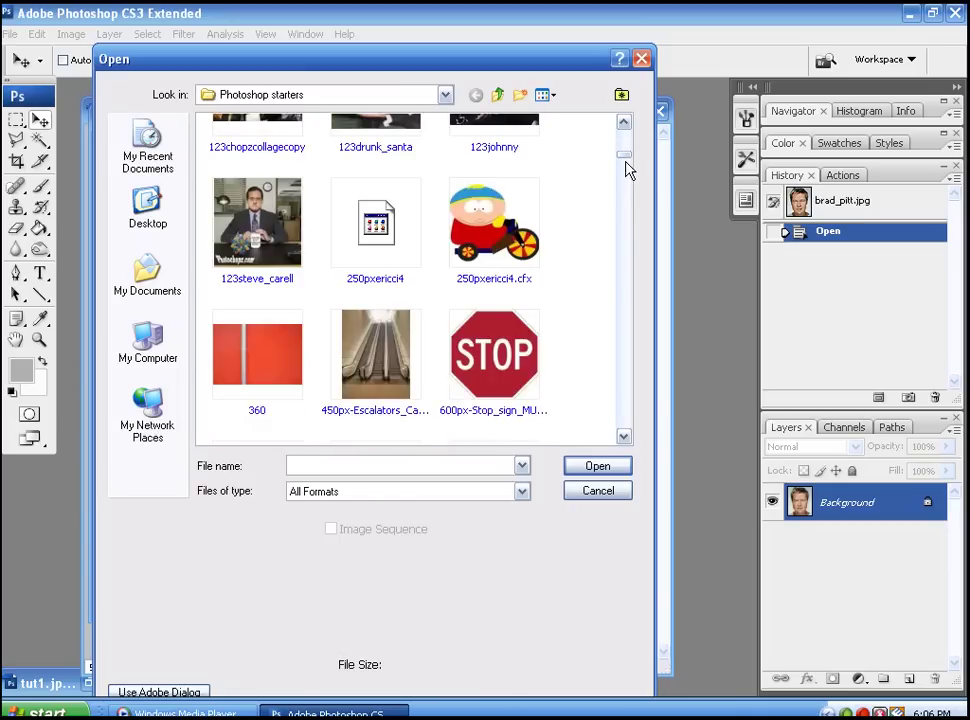
pyautogui.scroll(-10, 619, 208)
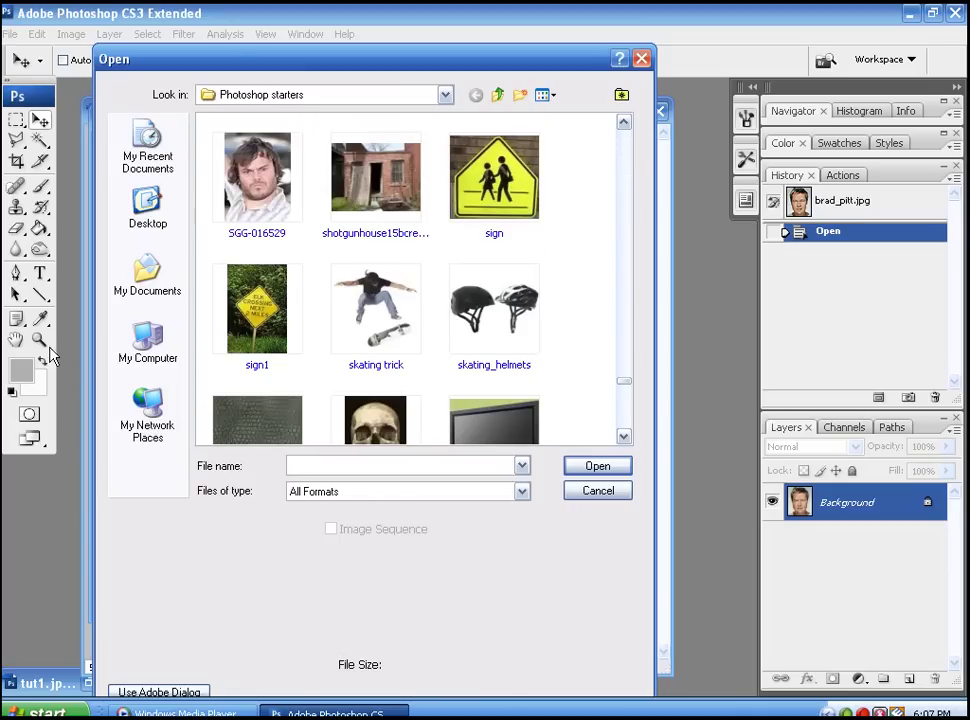
pyautogui.doubleClick(258, 200)
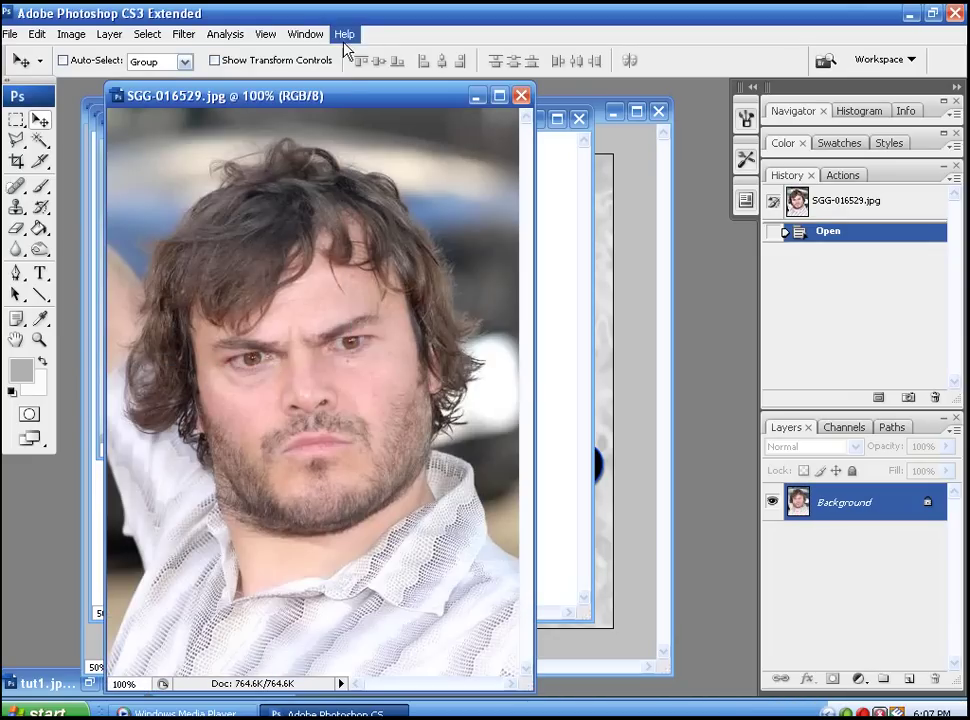
# - Move the SGG-016529 window right and switch to the Quick Selection tool
pyautogui.moveTo(338, 107); pyautogui.dragTo(604, 117)
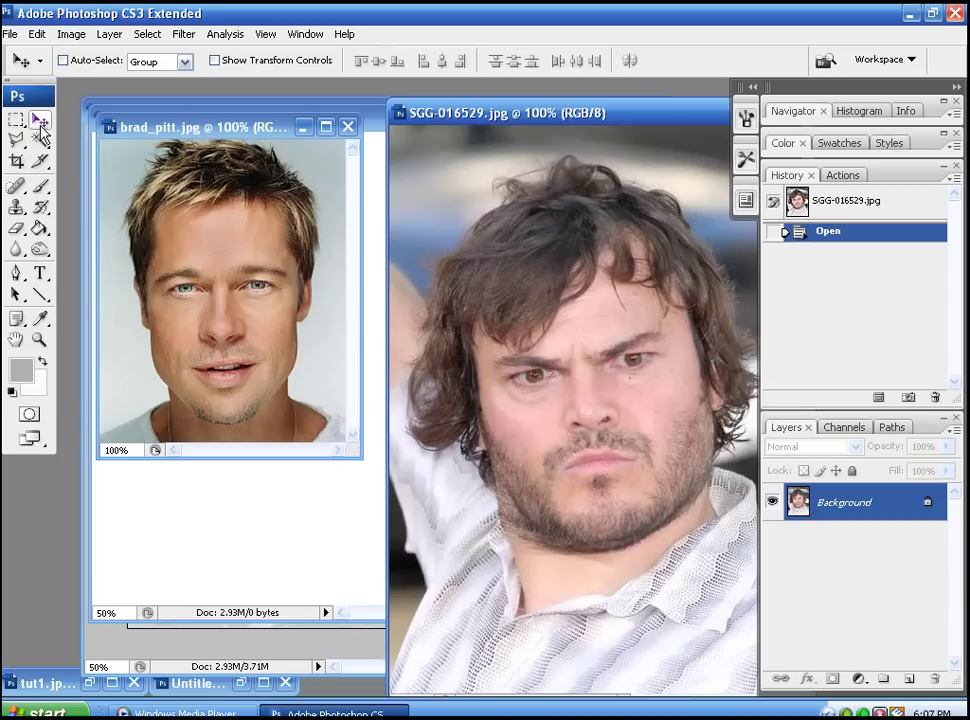
pyautogui.moveTo(39, 140); pyautogui.dragTo(114, 142)
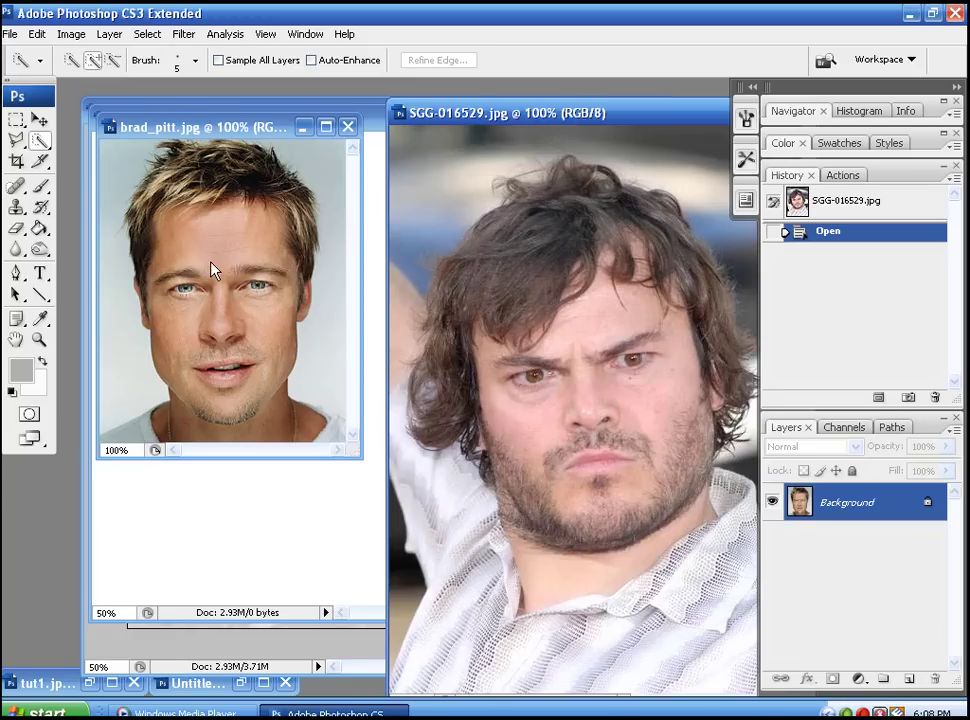
# - Drag the selected brad_pitt face into SGG-016529.jpg as Layer 1, positioned over the face
pyautogui.click(210, 268)
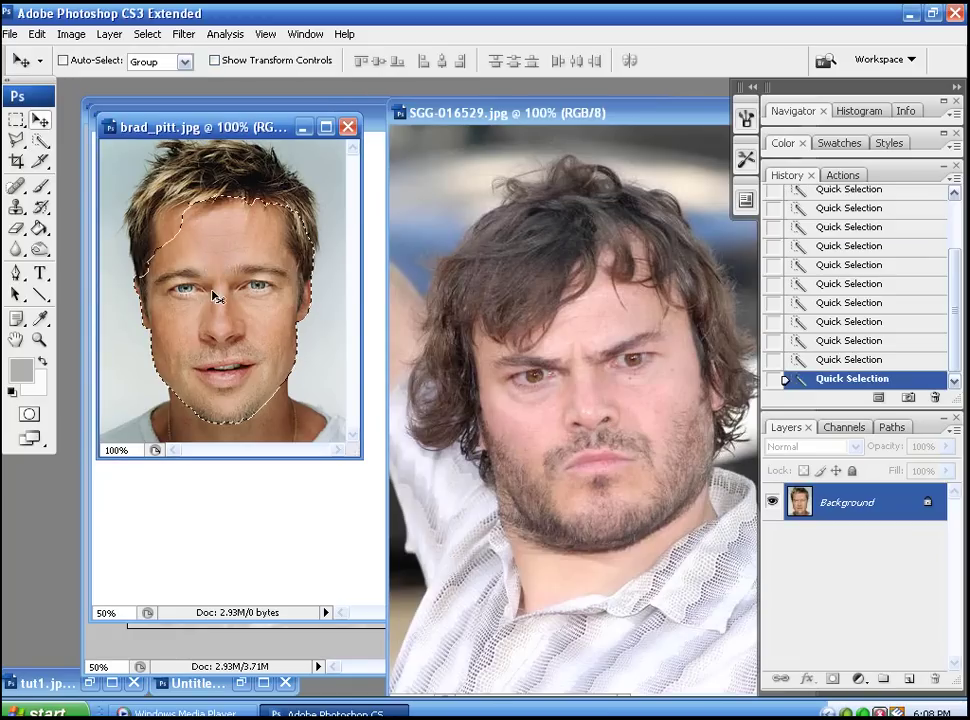
pyautogui.moveTo(272, 303); pyautogui.dragTo(665, 431)
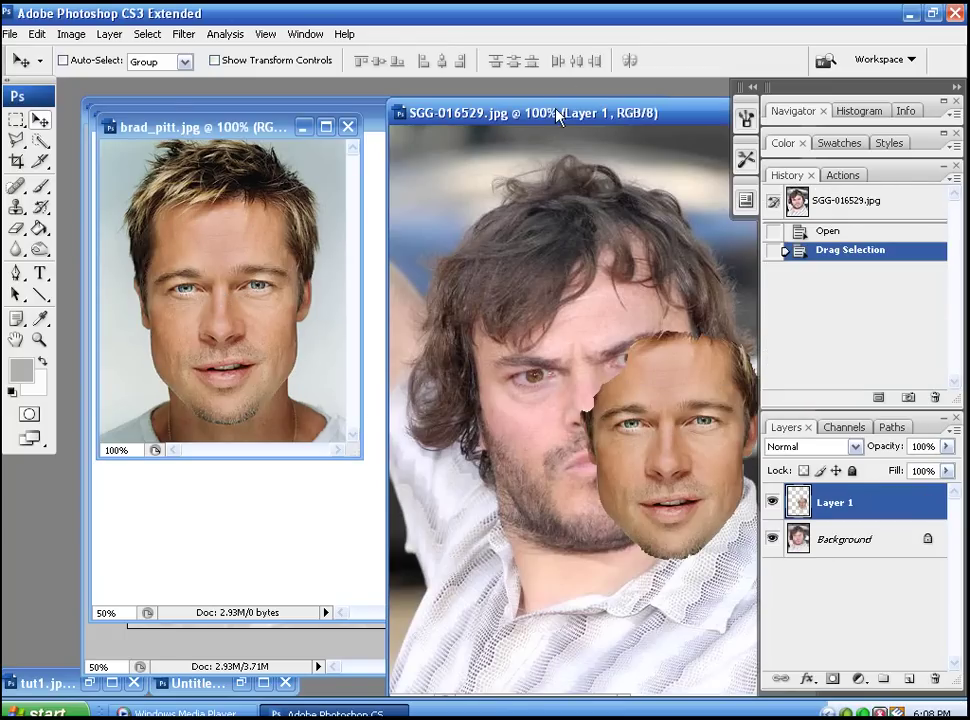
pyautogui.moveTo(558, 120); pyautogui.dragTo(487, 118)
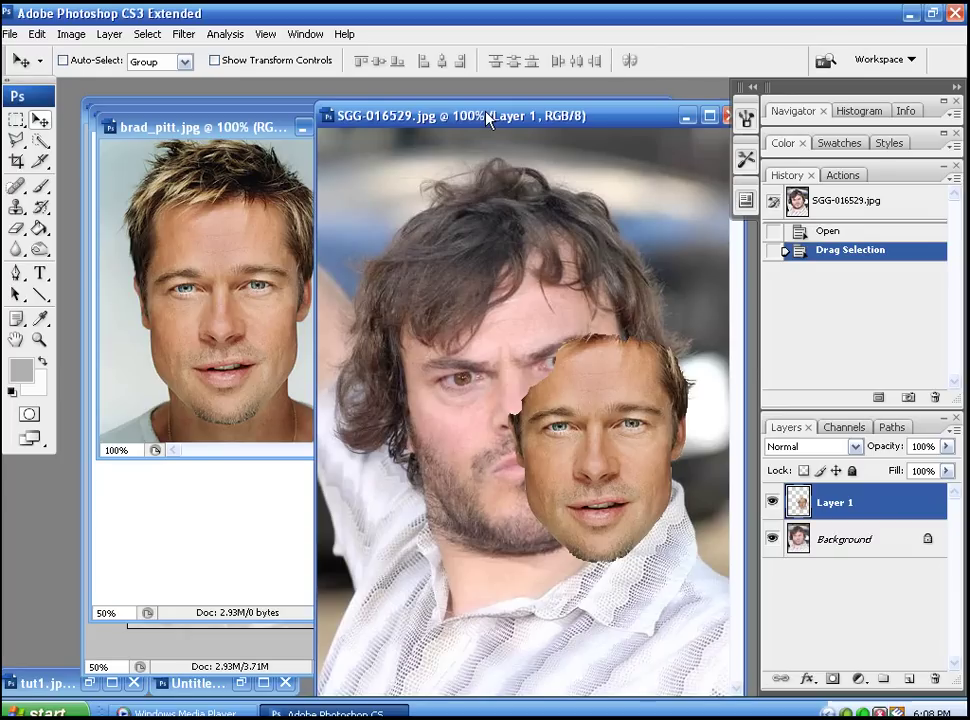
pyautogui.moveTo(613, 474)
pyautogui.mouseDown()
pyautogui.moveTo(526, 472)
pyautogui.moveTo(520, 498)
pyautogui.moveTo(596, 485)
pyautogui.mouseUp()
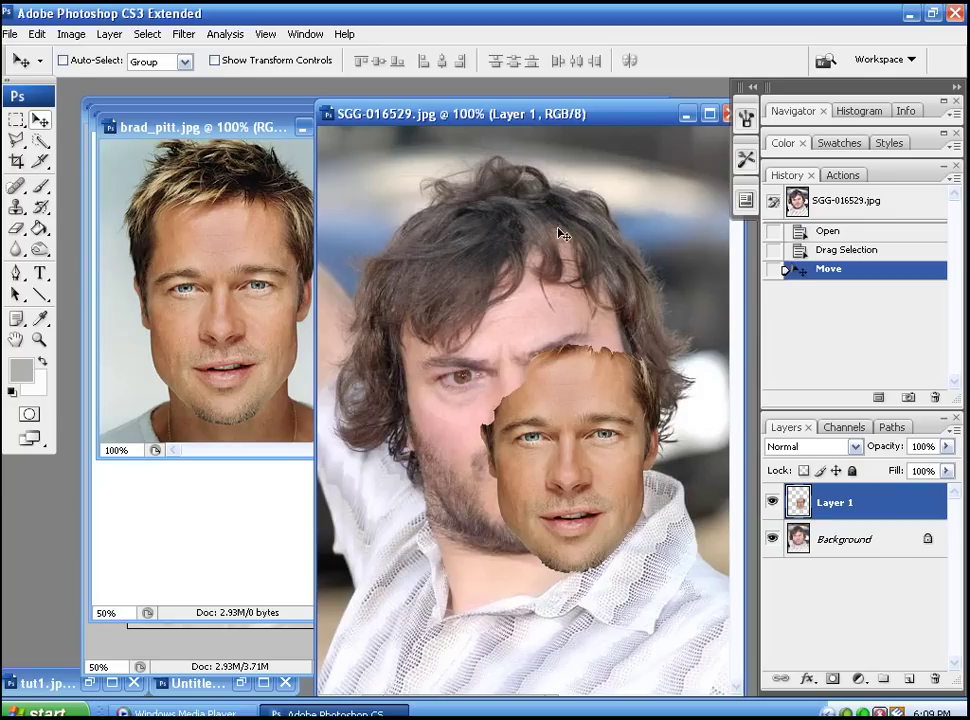
# - Rotate Layer 1 by about -1.2° at 46% opacity to align it, then restore 100% opacity
pyautogui.hotkey('ctrl', 't')
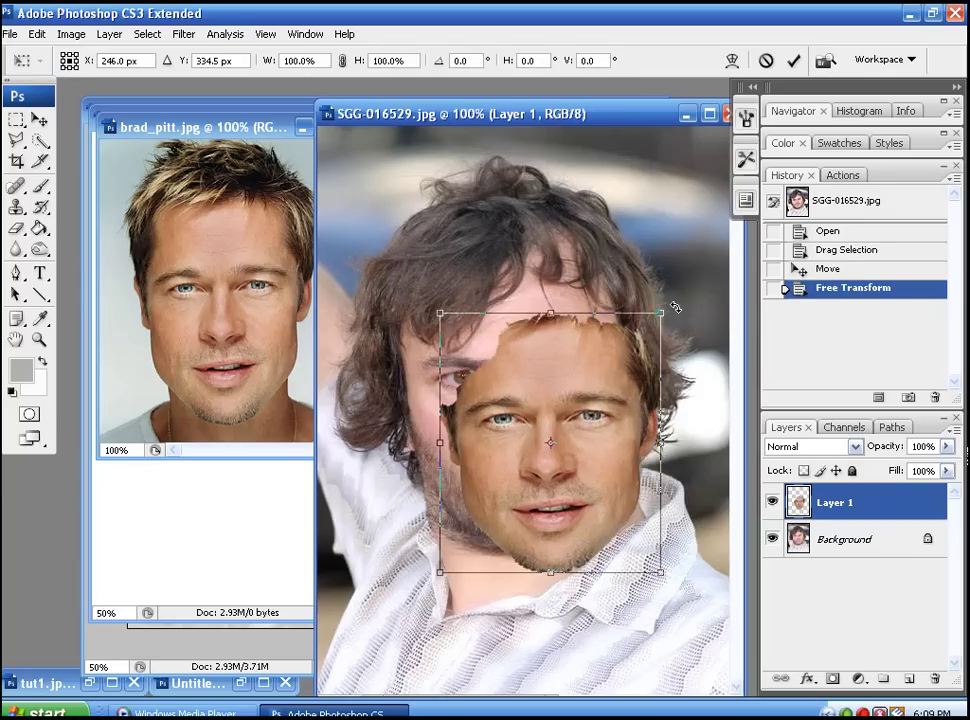
pyautogui.moveTo(676, 287); pyautogui.dragTo(666, 279)
pyautogui.moveTo(946, 447); pyautogui.dragTo(896, 480)
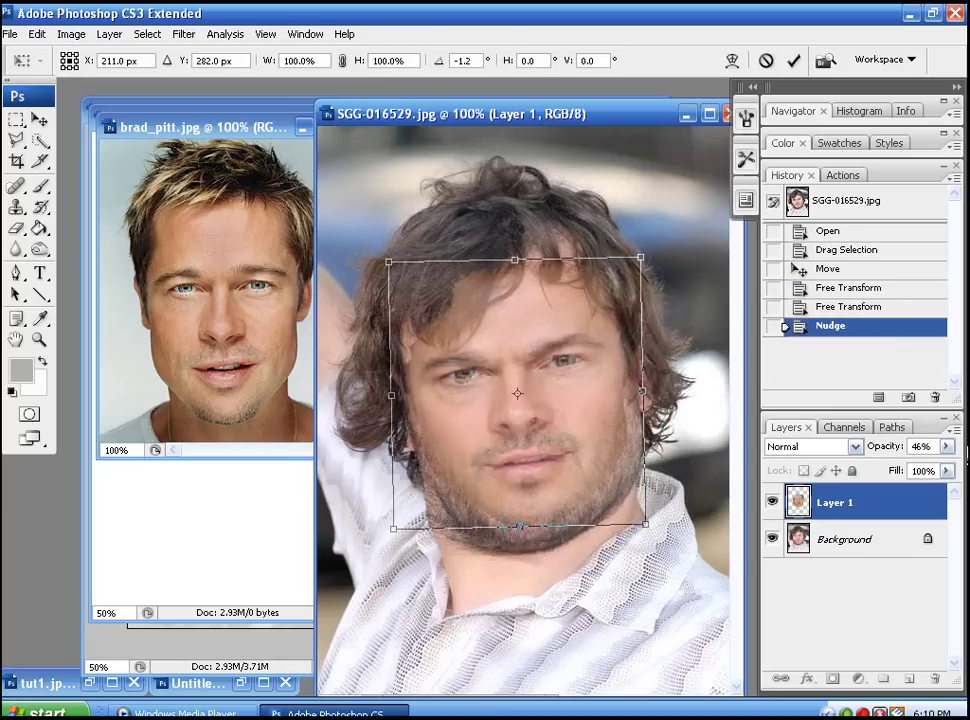
pyautogui.click(946, 446)
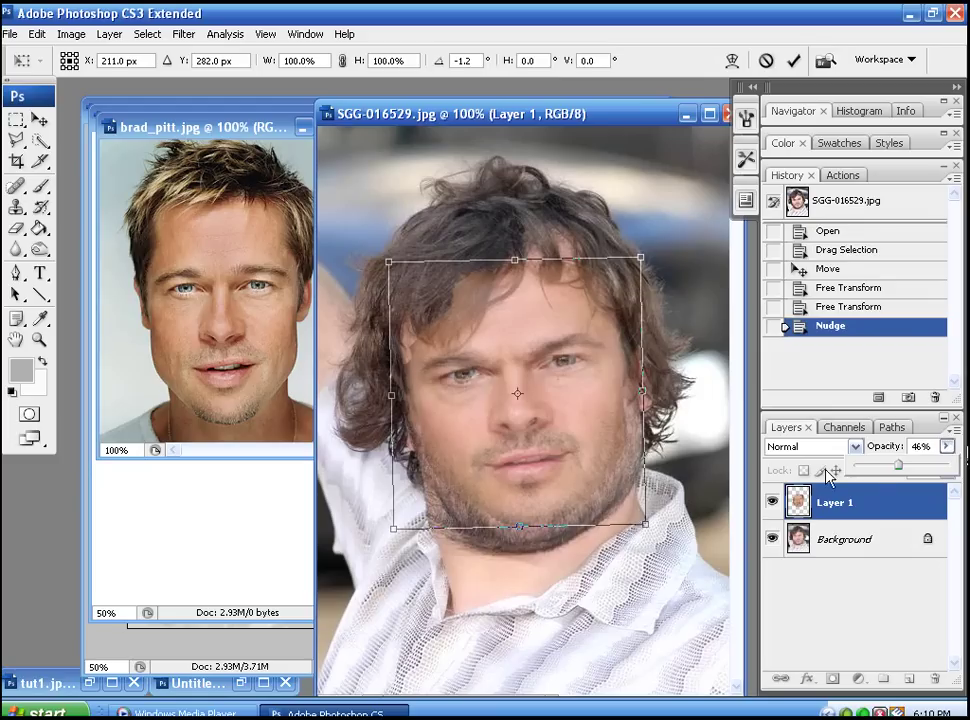
pyautogui.moveTo(898, 465); pyautogui.dragTo(963, 461)
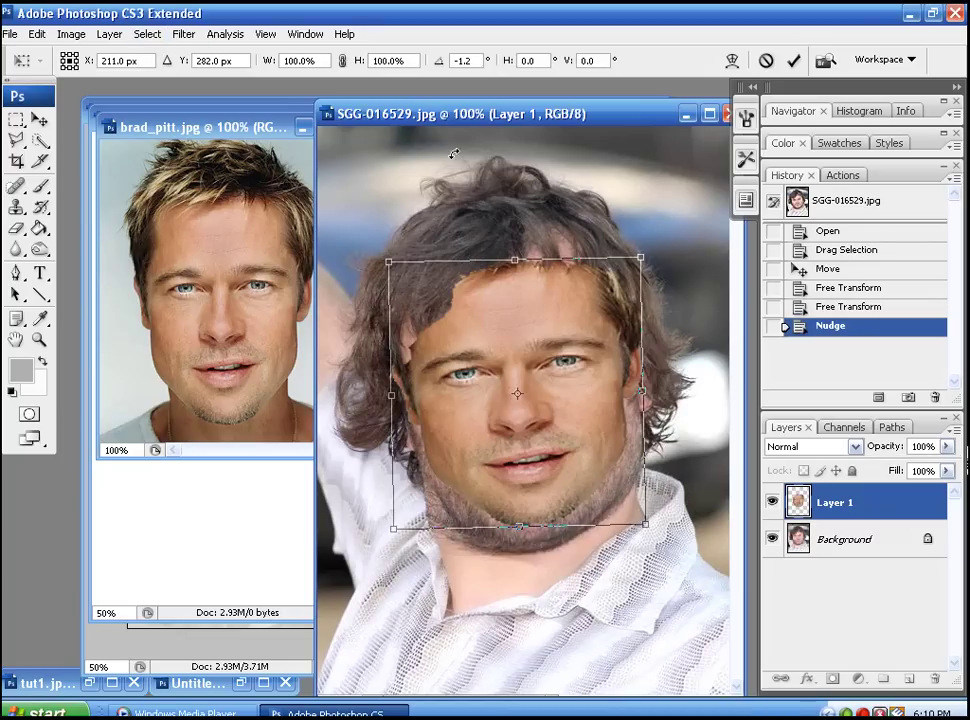
# - Commit the transform and apply Levels with input values 0, 1.13 and 227 to the face
pyautogui.press('Return')
pyautogui.click(71, 34)
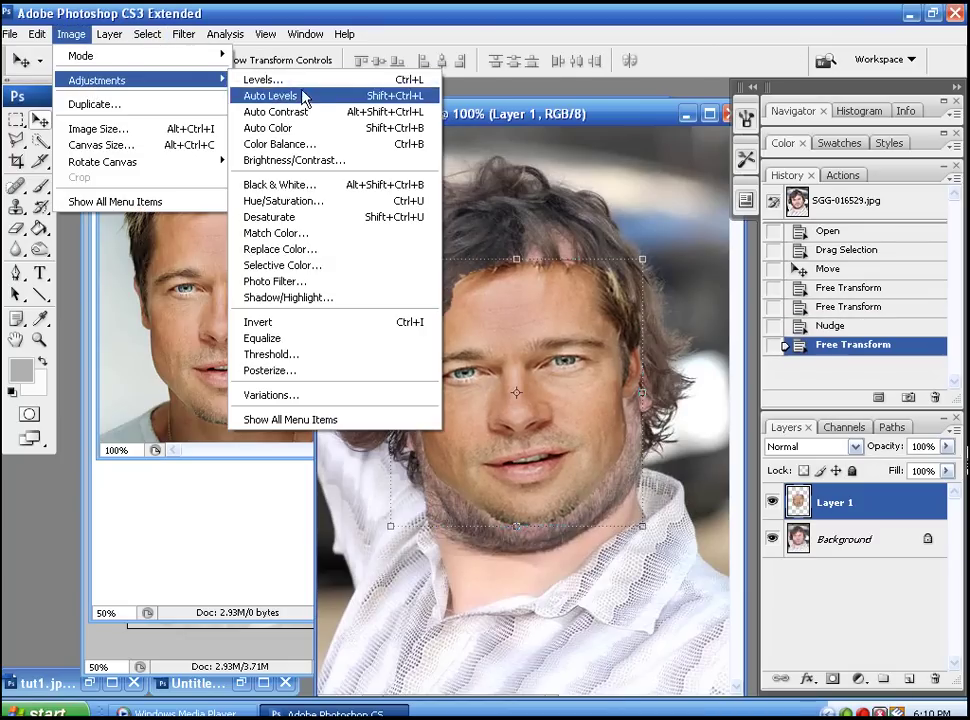
pyautogui.click(299, 90)
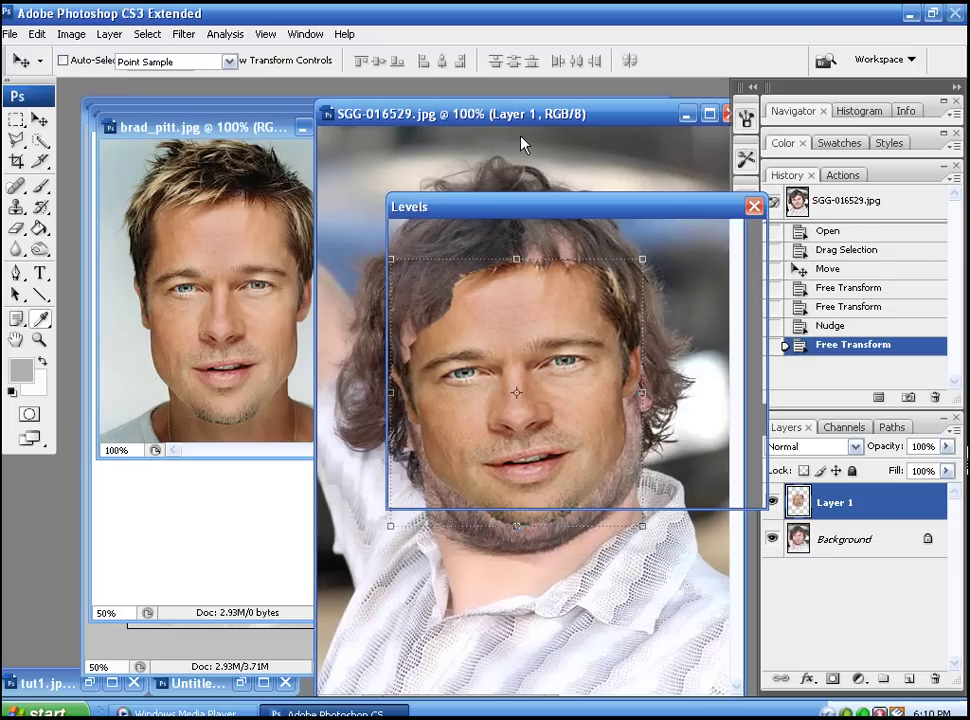
pyautogui.moveTo(566, 203); pyautogui.dragTo(835, 200)
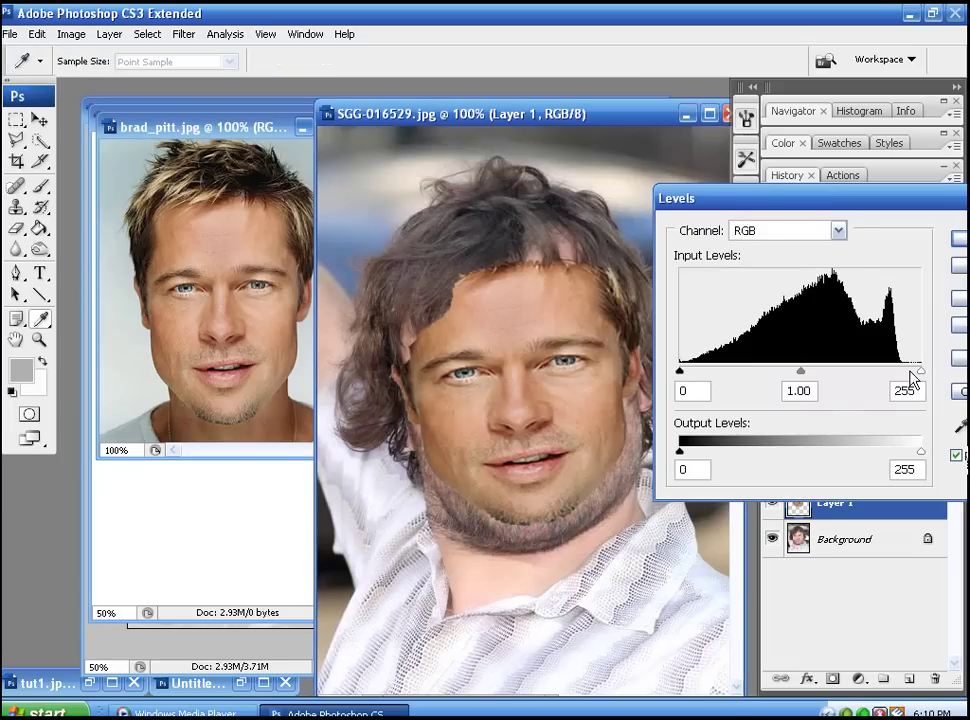
pyautogui.moveTo(916, 376); pyautogui.dragTo(897, 378)
pyautogui.moveTo(787, 371); pyautogui.dragTo(778, 371)
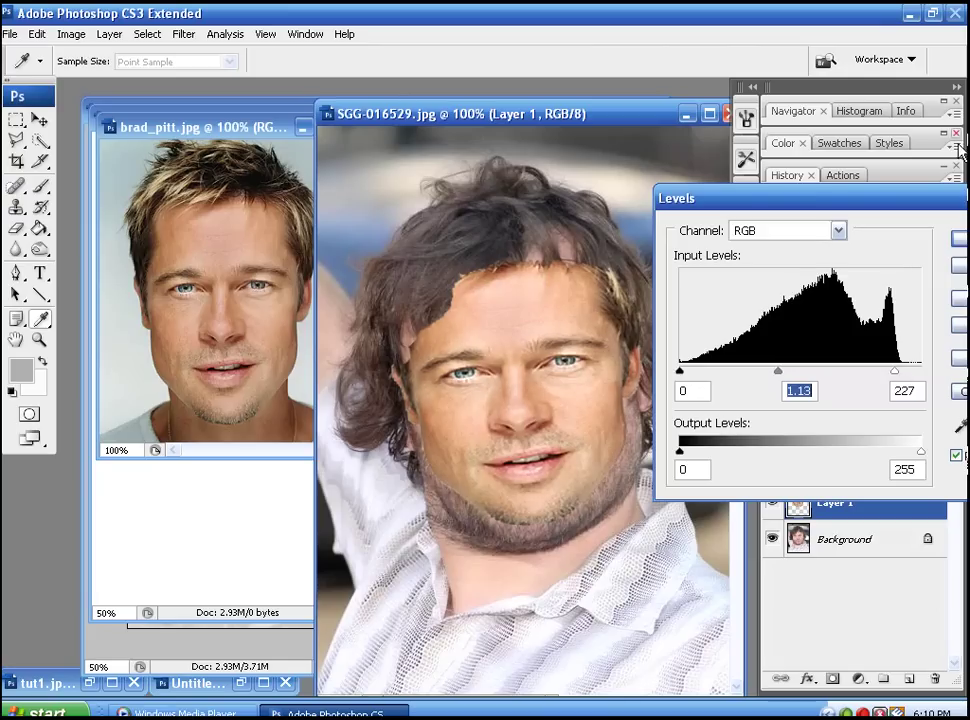
pyautogui.press('Return')
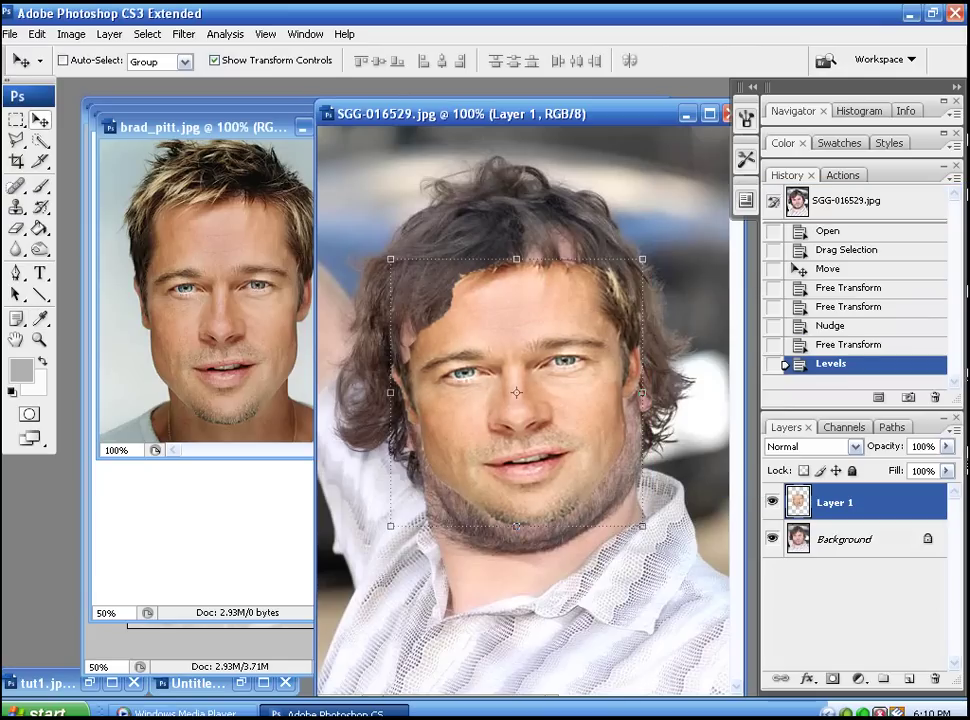
# - Apply Color Balance with midtones at +5, -14, 0 to the pasted face
pyautogui.click(72, 35)
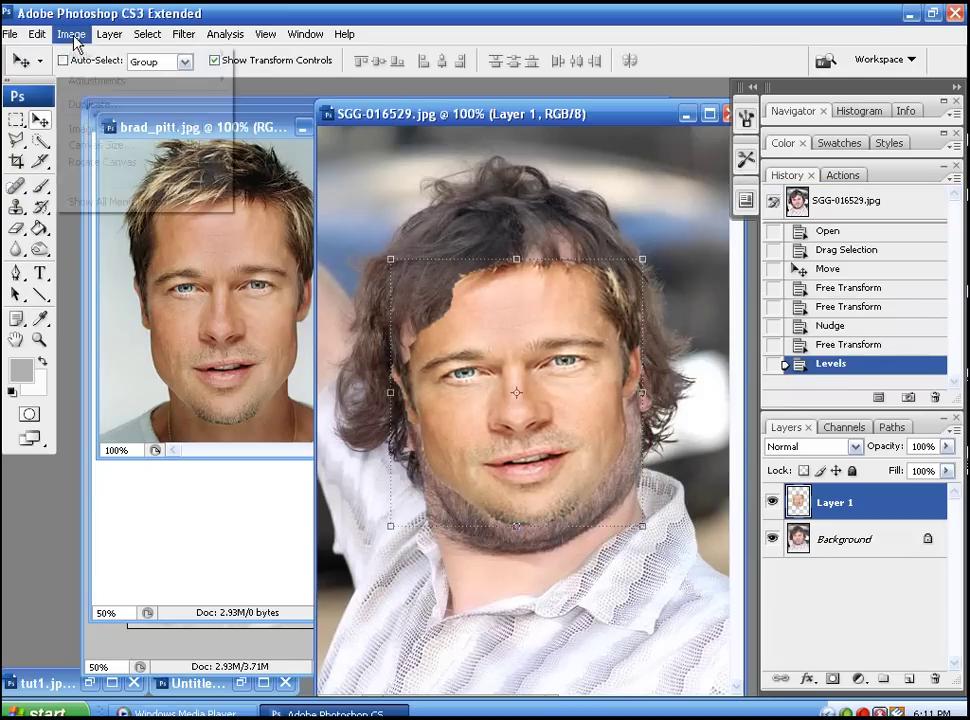
pyautogui.moveTo(160, 88)
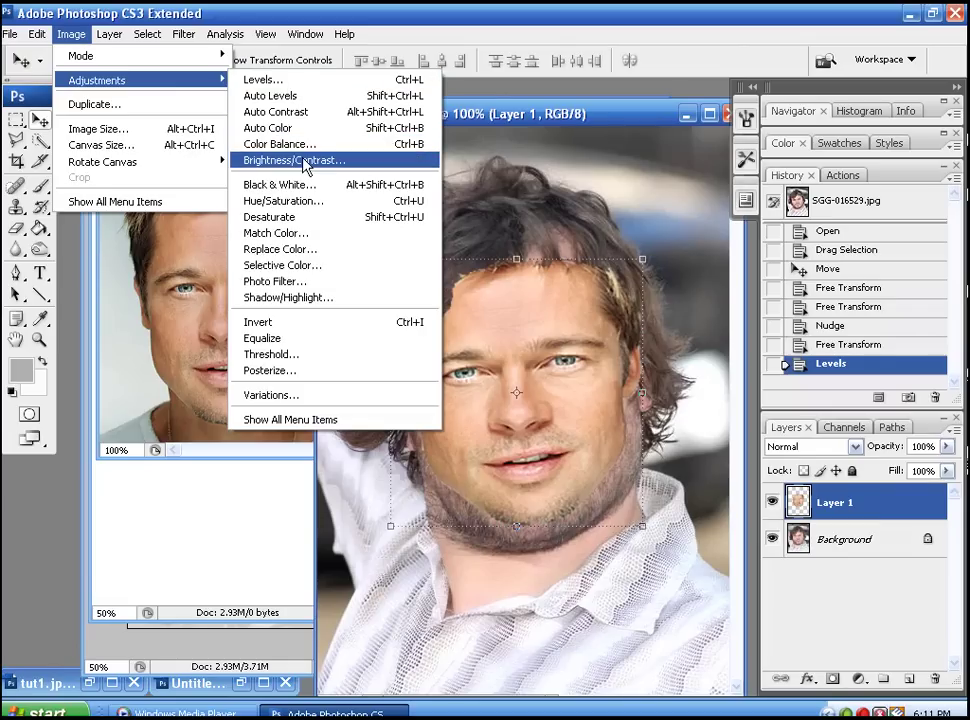
pyautogui.click(282, 144)
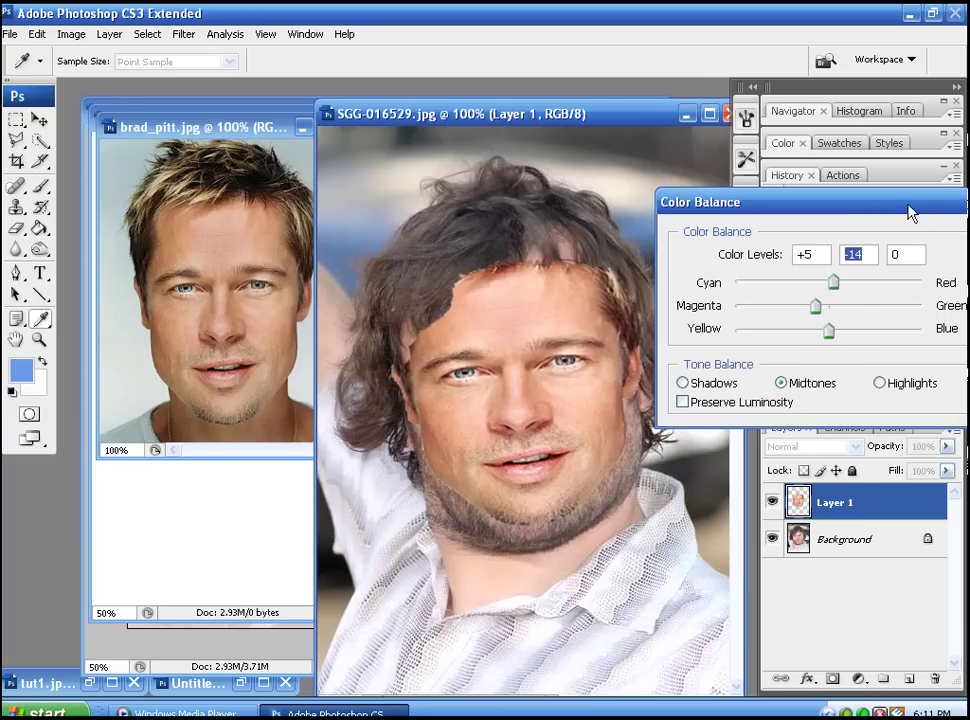
pyautogui.moveTo(760, 202); pyautogui.dragTo(648, 207)
pyautogui.click(905, 244)
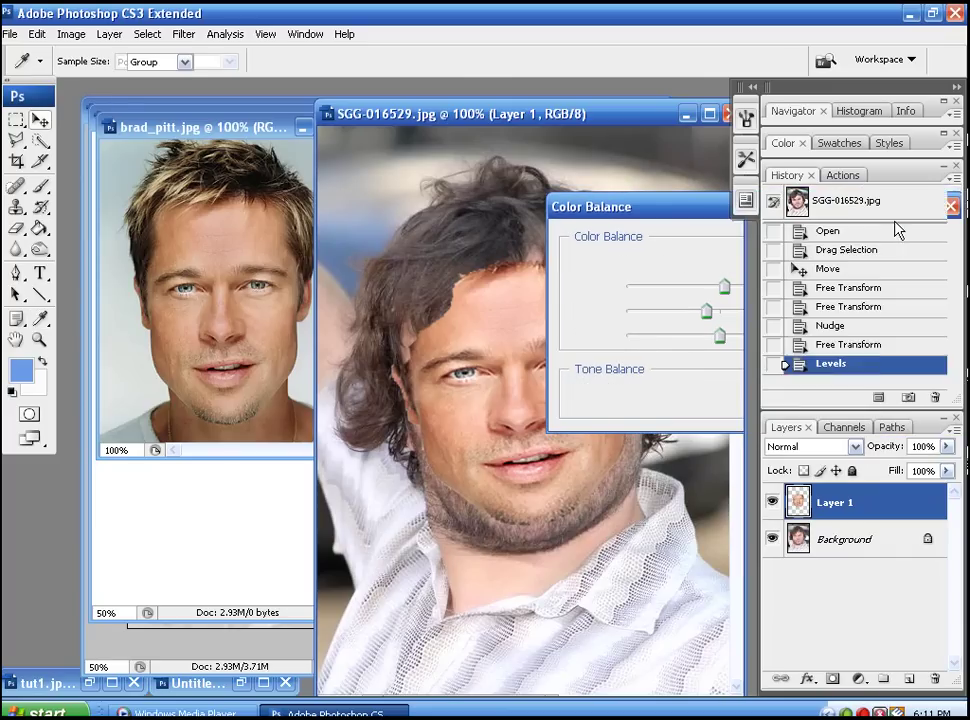
pyautogui.press('v')
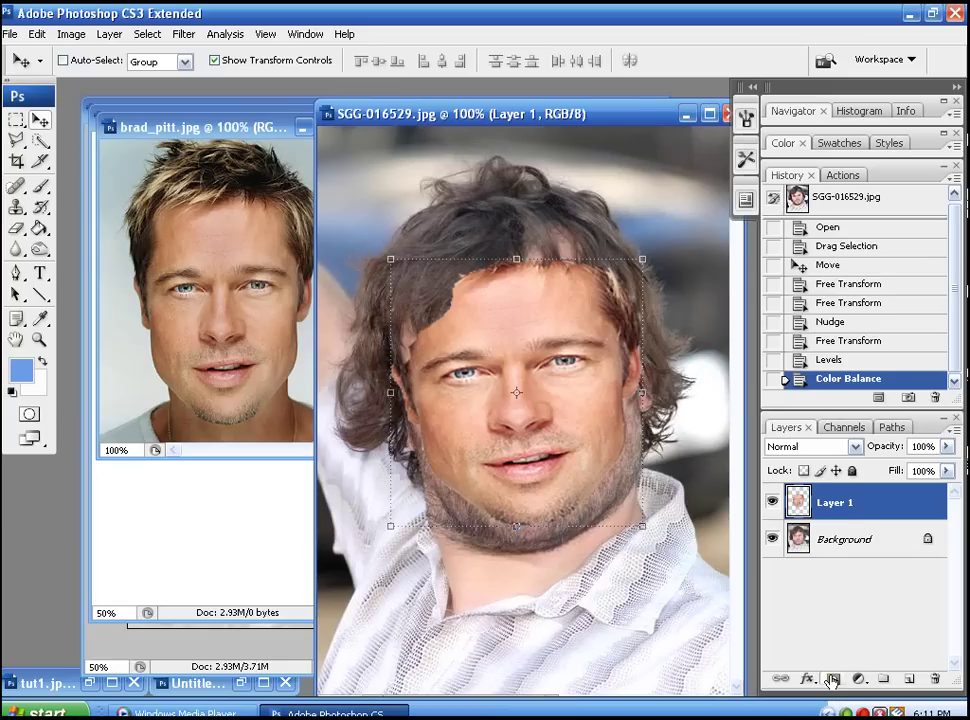
# - Add a layer mask to Layer 1 and pick the Soft Mechanical 9 px brush preset
pyautogui.click(831, 679)
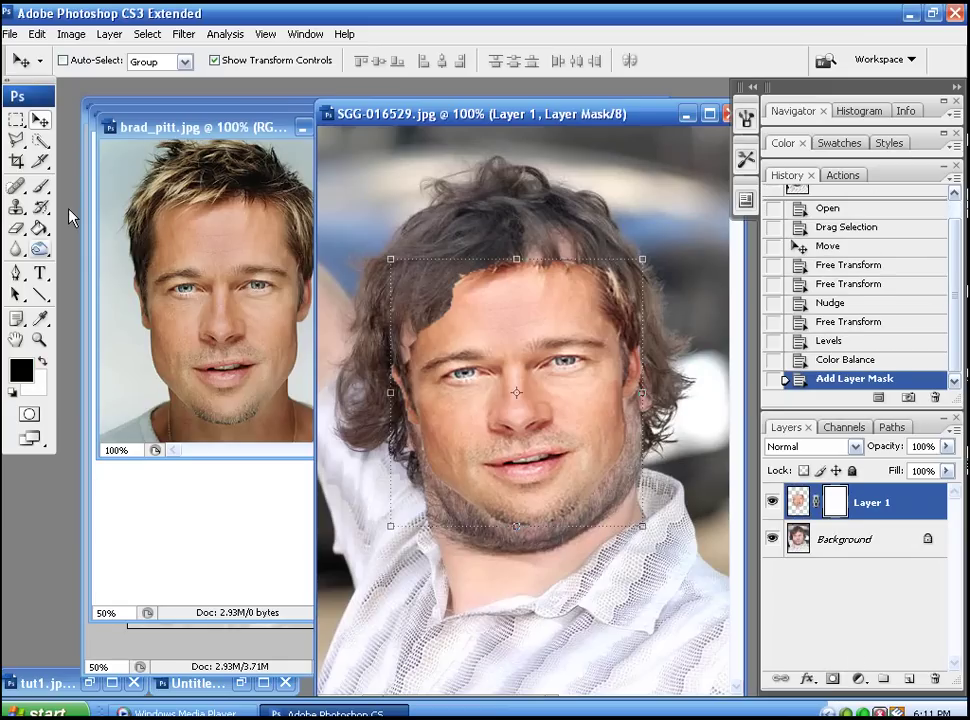
pyautogui.press('b')
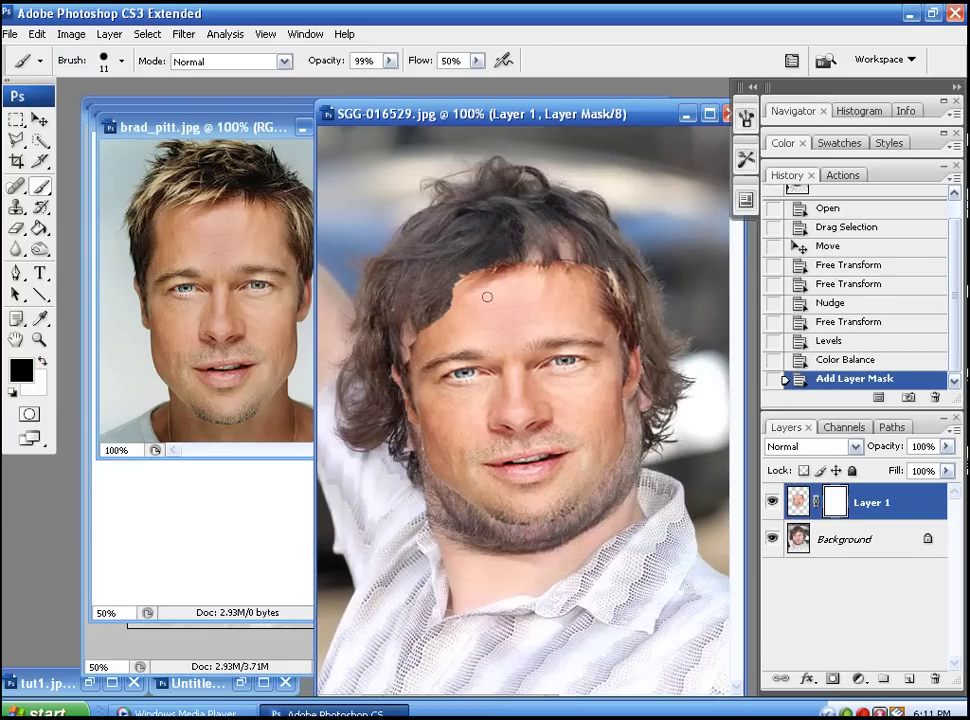
pyautogui.click(121, 61)
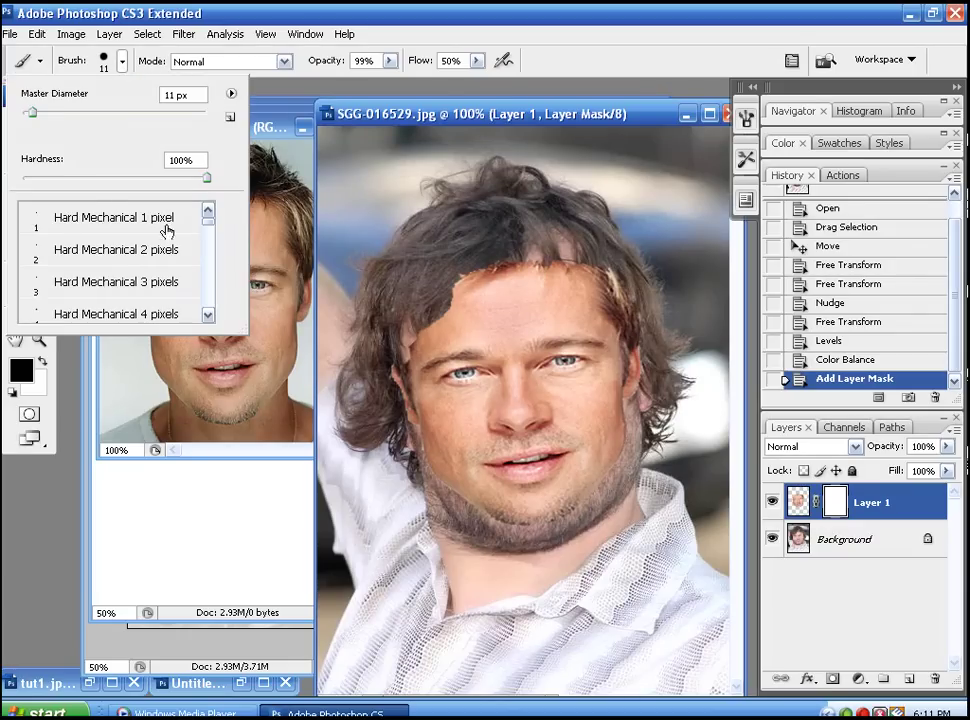
pyautogui.scroll(-1, 212, 262)
pyautogui.scroll(-6, 210, 264)
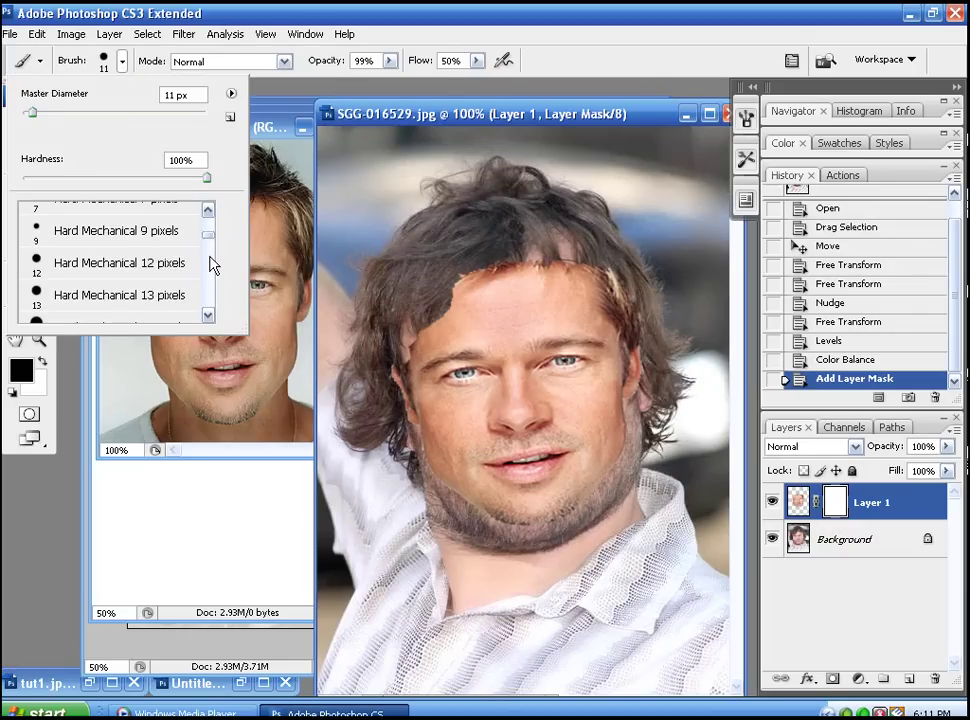
pyautogui.scroll(-1, 204, 281)
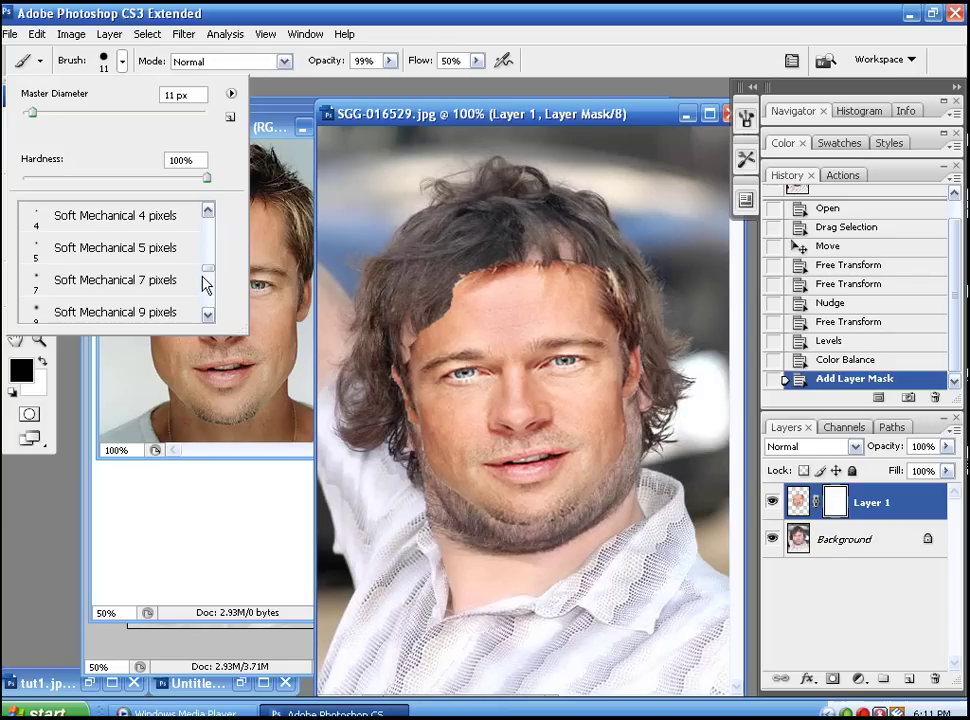
pyautogui.click(170, 310)
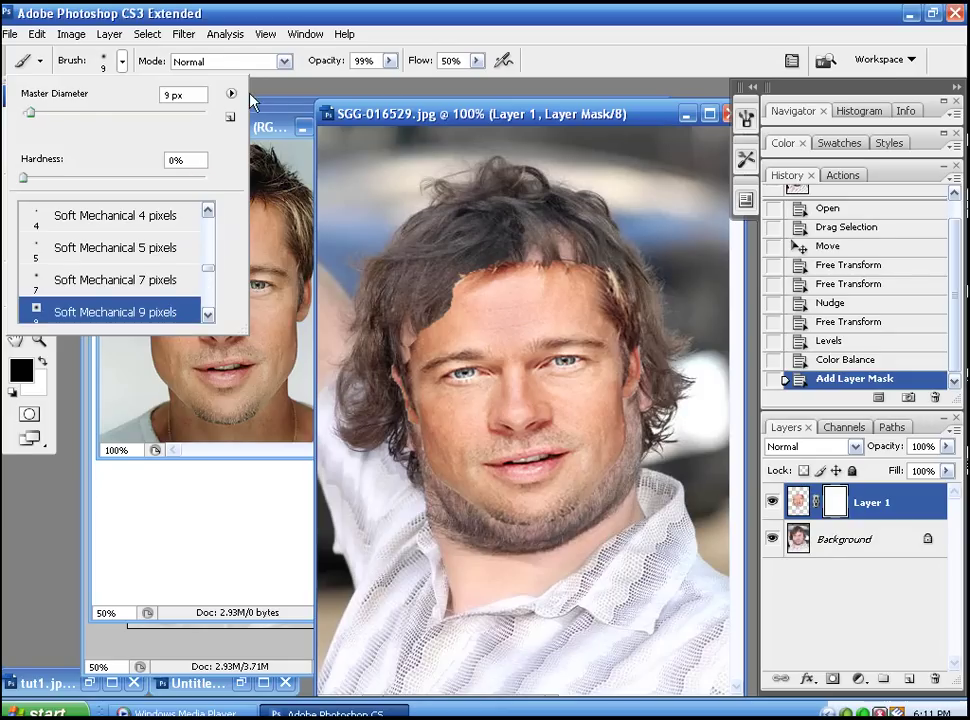
# - Enlarge the brush to 72 px and set its opacity to 59%
pyautogui.moveTo(29, 112); pyautogui.dragTo(88, 112)
pyautogui.moveTo(470, 232); pyautogui.dragTo(463, 234)
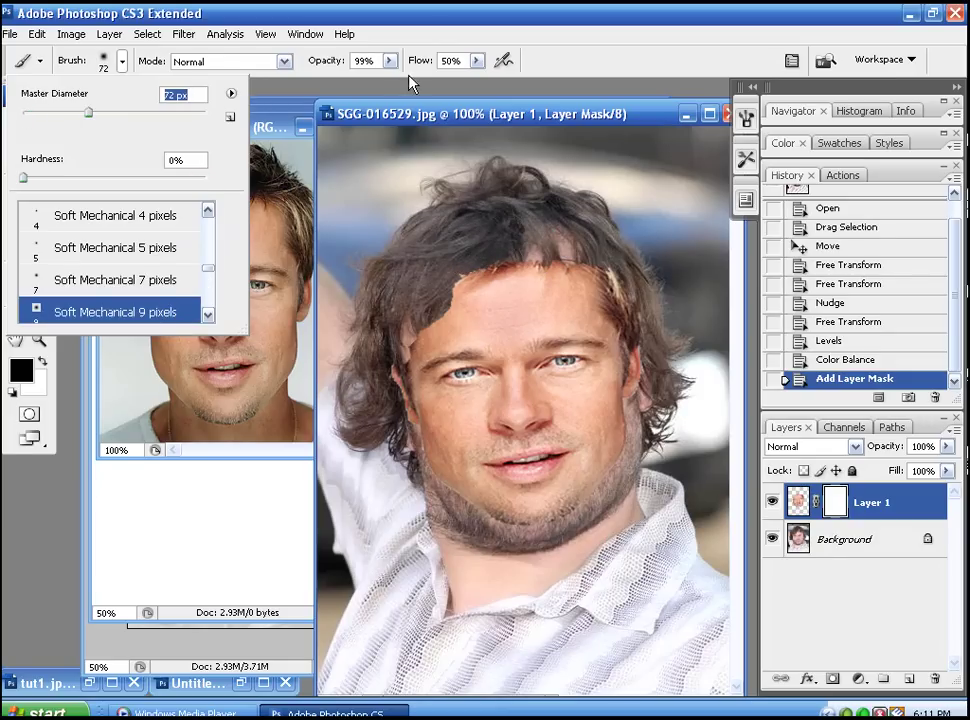
pyautogui.click(389, 61)
pyautogui.click(389, 61)
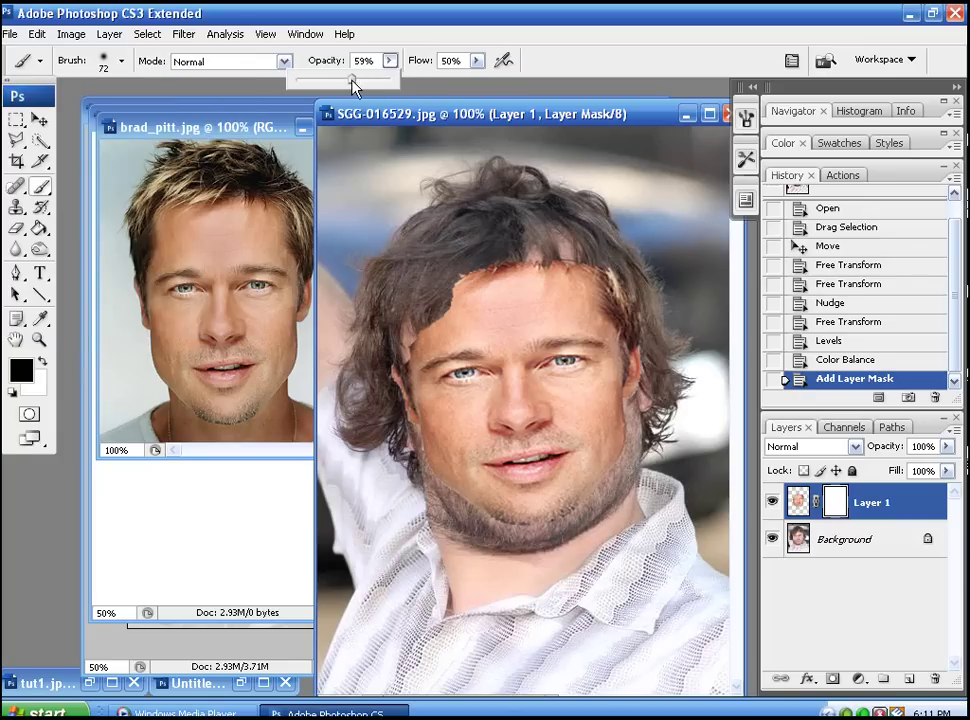
pyautogui.click(498, 169)
# - Paint the mask along the hairline, right temple and right cheek edges
pyautogui.click(463, 290)
pyautogui.click(471, 272)
pyautogui.click(511, 260)
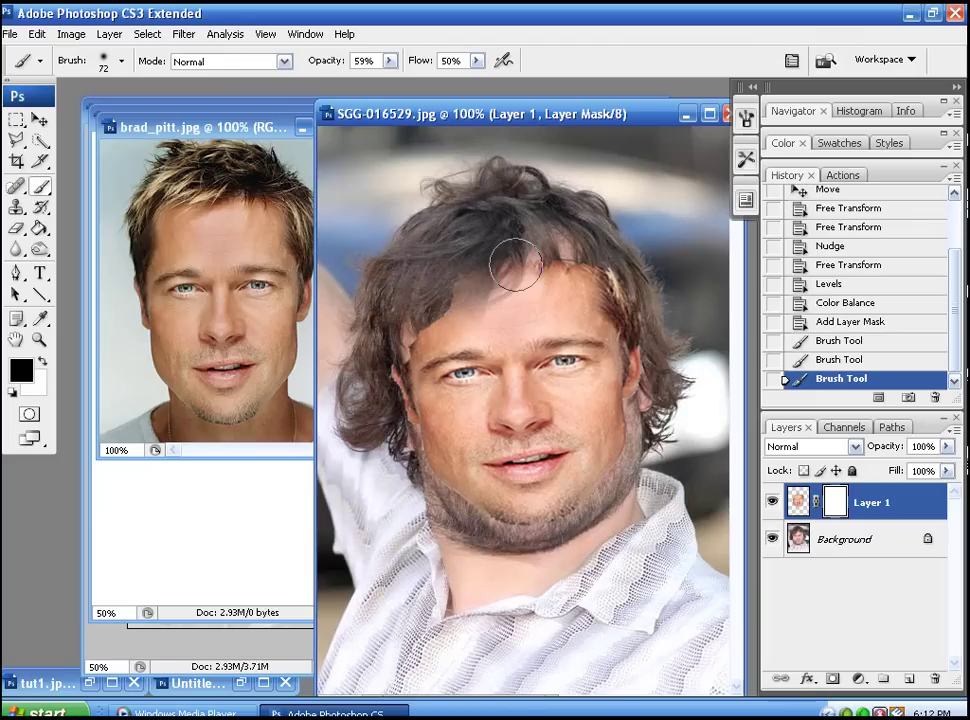
pyautogui.click(558, 260)
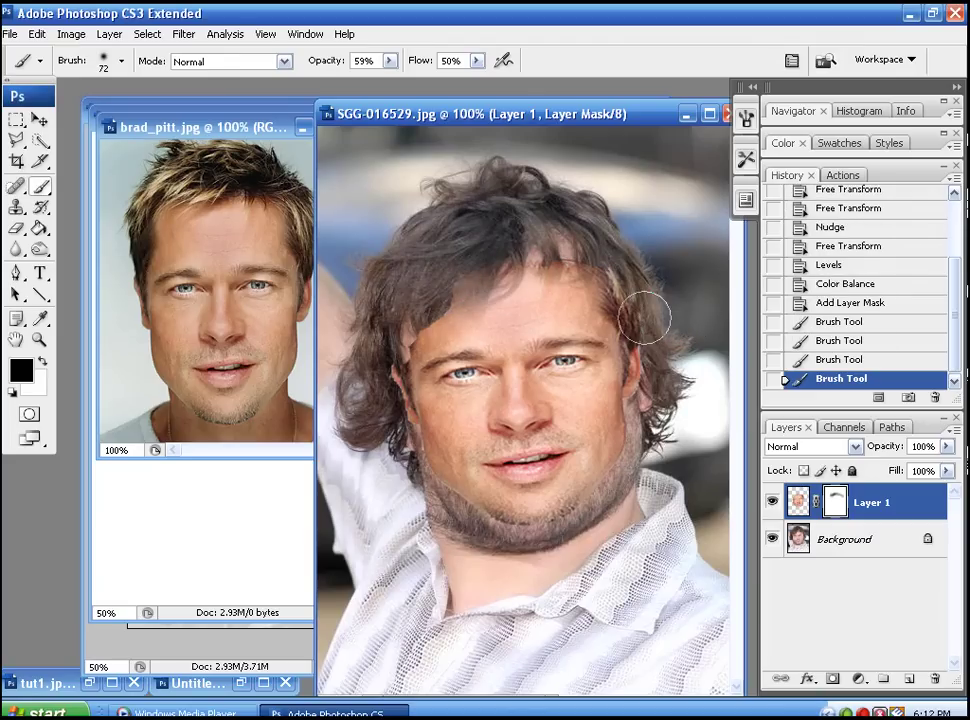
pyautogui.click(630, 385)
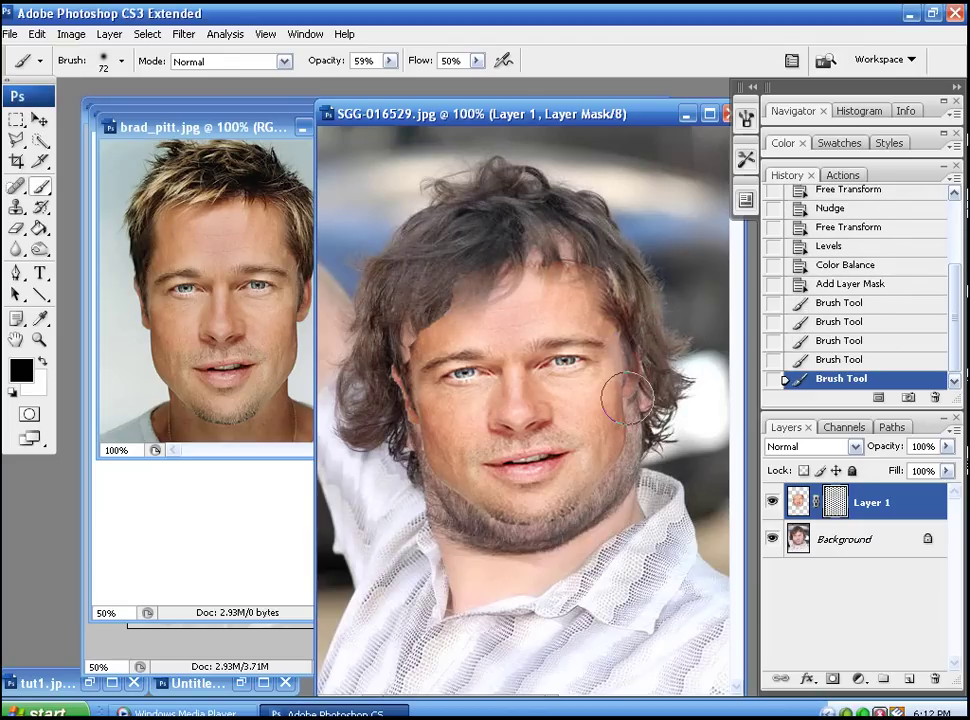
pyautogui.click(651, 340)
pyautogui.click(640, 385)
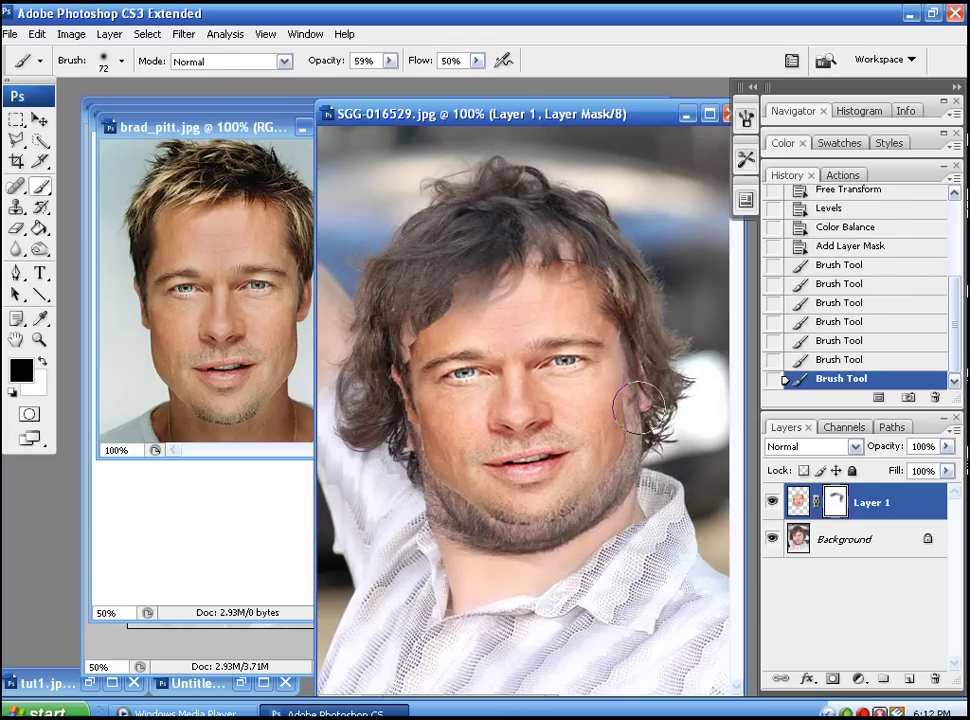
# - Blend the jawline, chin and left cheek edges into the beard with mask strokes
pyautogui.moveTo(621, 392)
pyautogui.mouseDown()
pyautogui.moveTo(606, 491)
pyautogui.moveTo(617, 407)
pyautogui.mouseUp()
pyautogui.moveTo(600, 481); pyautogui.dragTo(580, 509)
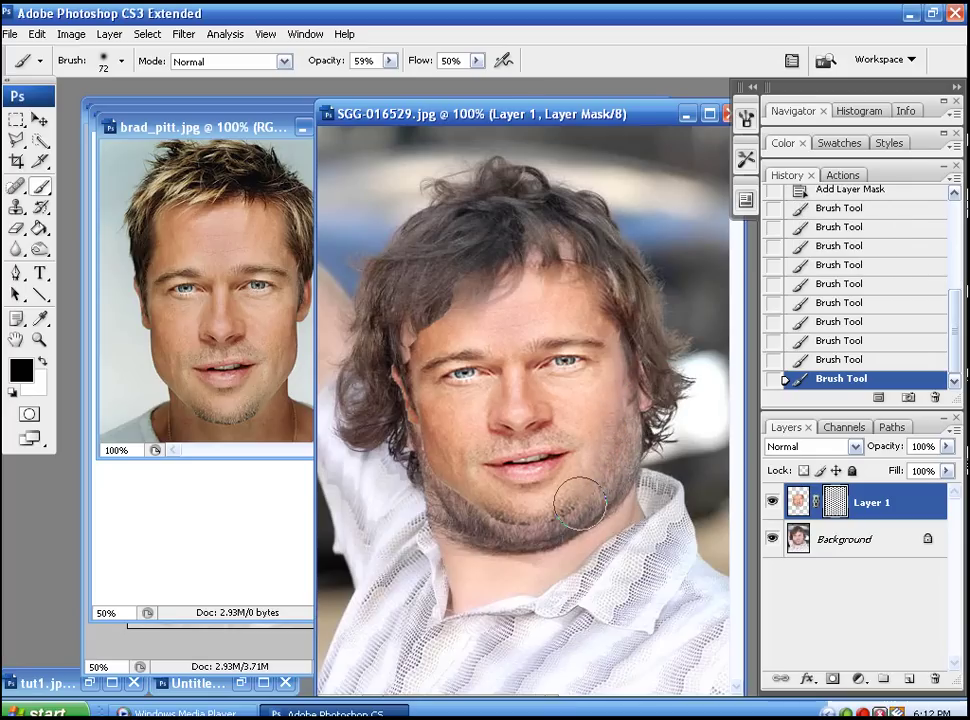
pyautogui.moveTo(500, 517)
pyautogui.mouseDown()
pyautogui.moveTo(520, 500)
pyautogui.moveTo(580, 500)
pyautogui.moveTo(612, 515)
pyautogui.mouseUp()
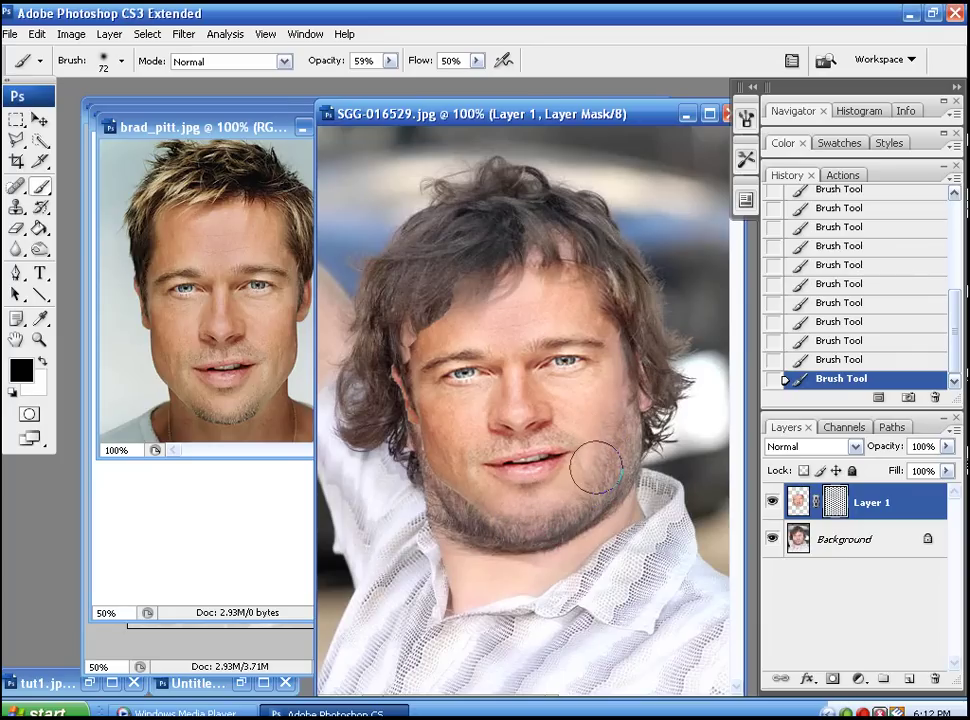
pyautogui.moveTo(571, 490)
pyautogui.mouseDown()
pyautogui.moveTo(491, 519)
pyautogui.moveTo(542, 509)
pyautogui.moveTo(477, 508)
pyautogui.mouseUp()
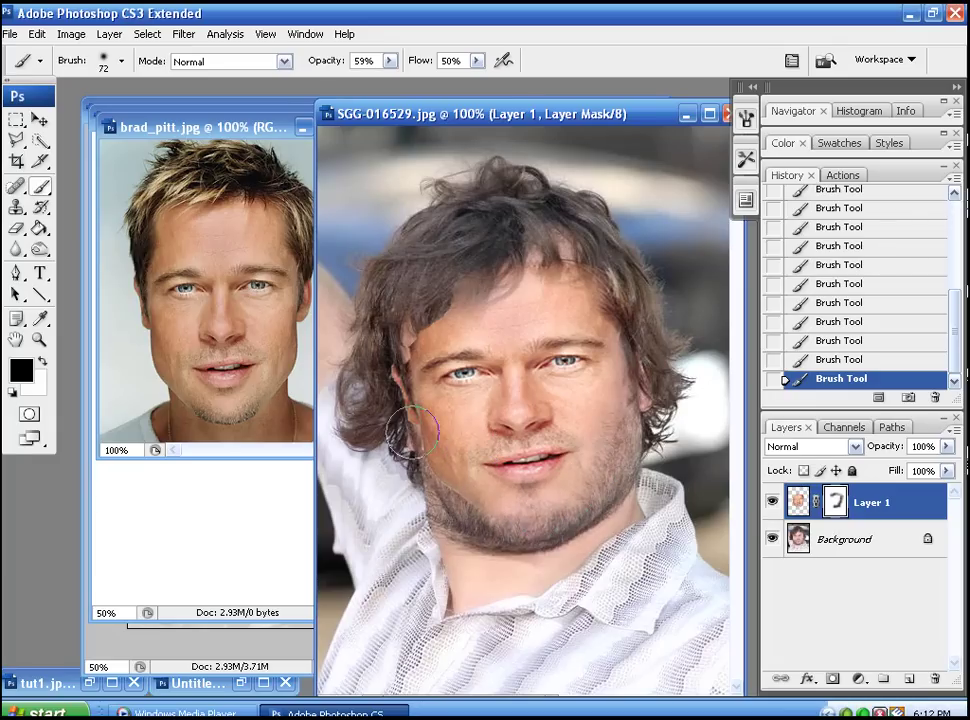
pyautogui.moveTo(440, 455)
pyautogui.mouseDown()
pyautogui.moveTo(452, 499)
pyautogui.moveTo(452, 481)
pyautogui.moveTo(463, 476)
pyautogui.moveTo(486, 532)
pyautogui.moveTo(483, 509)
pyautogui.moveTo(469, 495)
pyautogui.moveTo(450, 499)
pyautogui.moveTo(418, 448)
pyautogui.mouseUp()
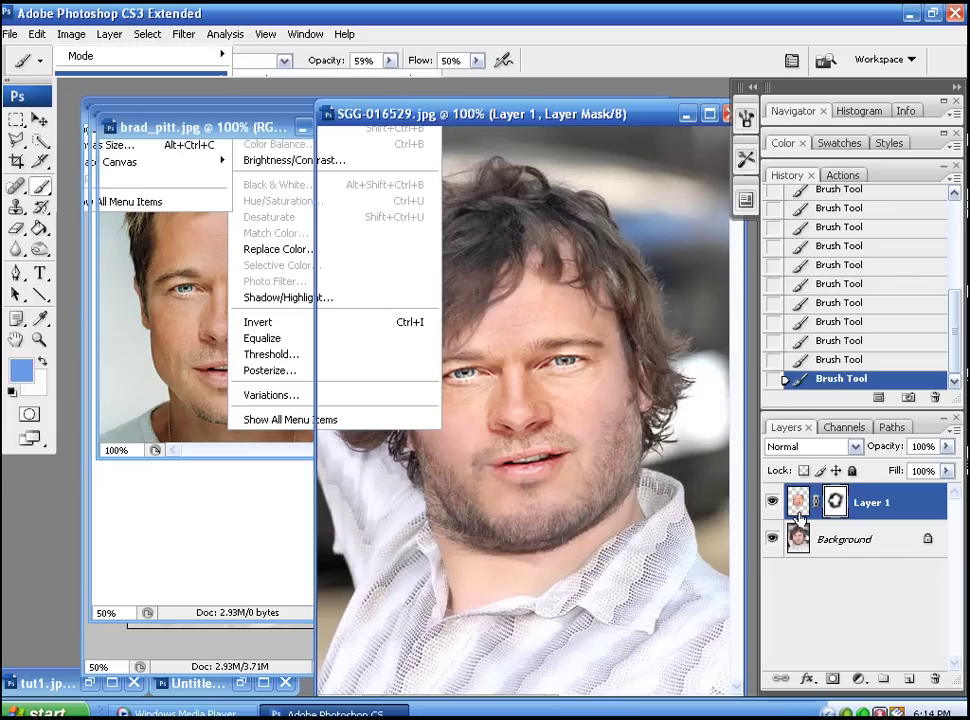
# - Select Layer 1's image thumbnail and add a Curves adjustment layer from Layer > New Adjustment Layer
pyautogui.click(799, 503)
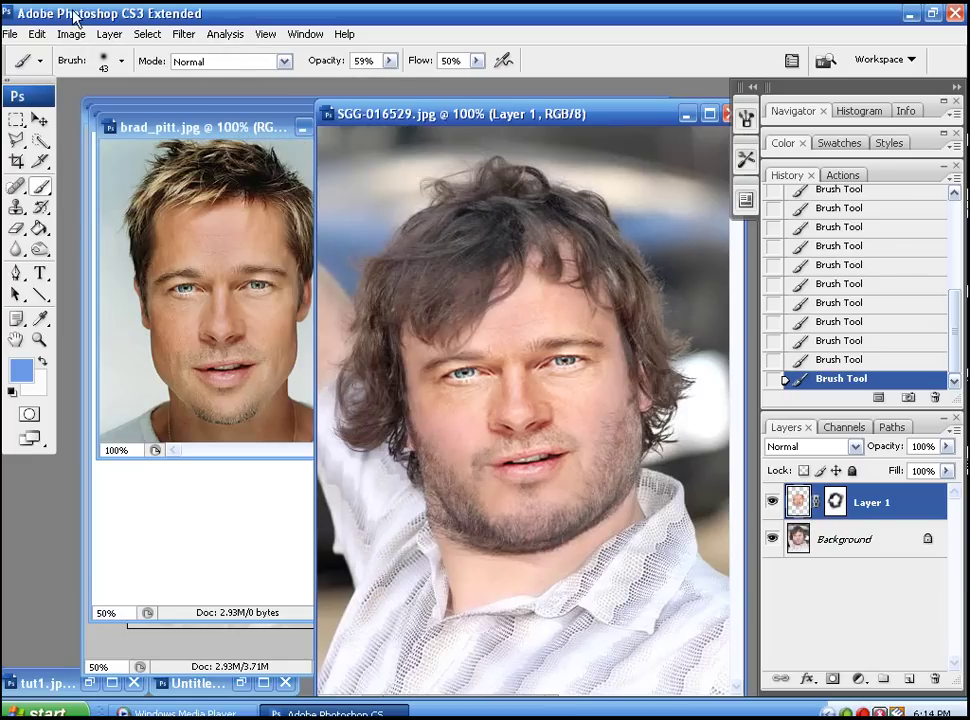
pyautogui.click(10, 33)
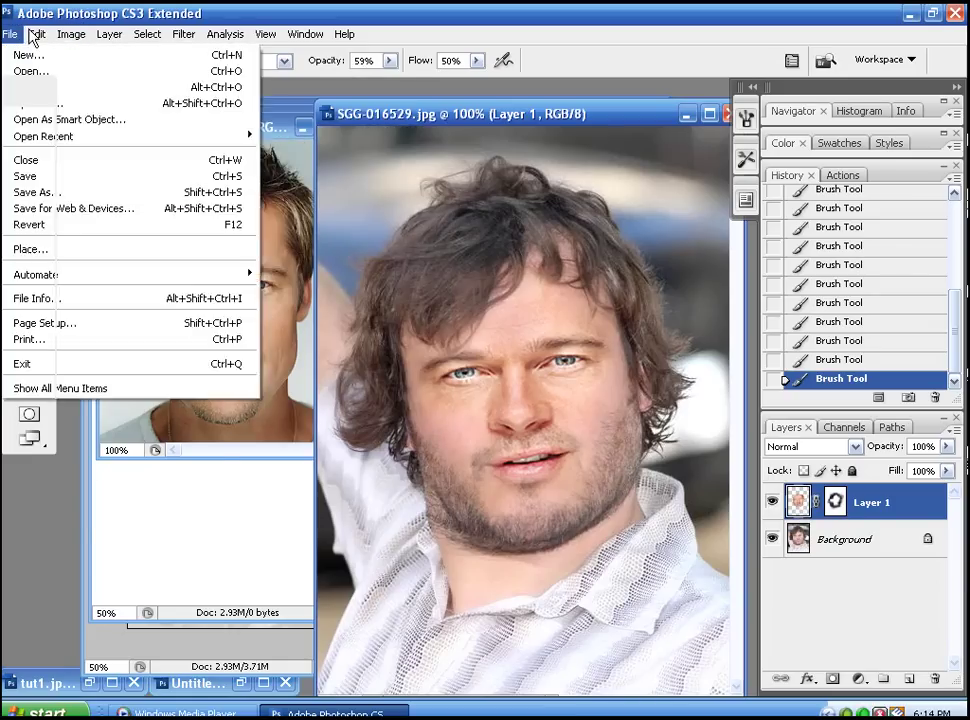
pyautogui.moveTo(37, 35)
pyautogui.moveTo(180, 45)
pyautogui.moveTo(104, 42)
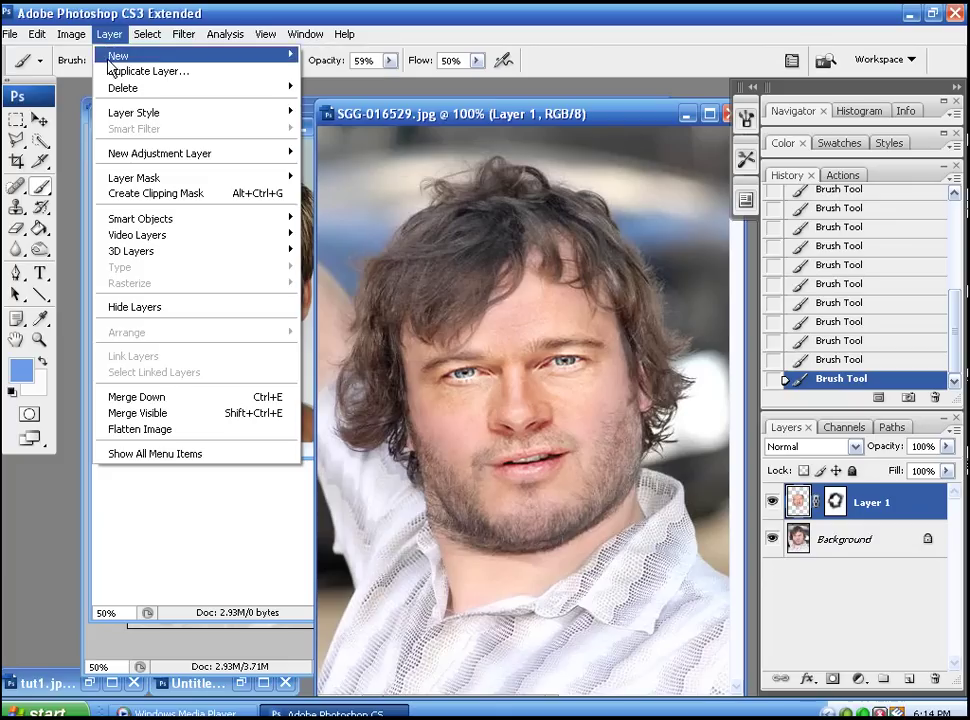
pyautogui.moveTo(150, 154)
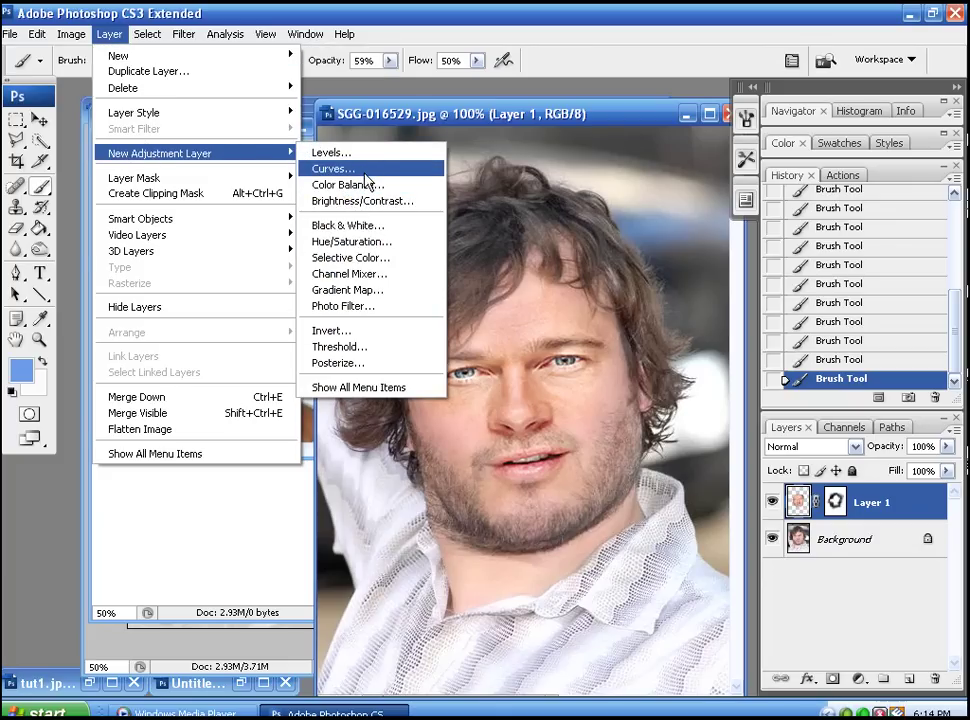
pyautogui.click(364, 170)
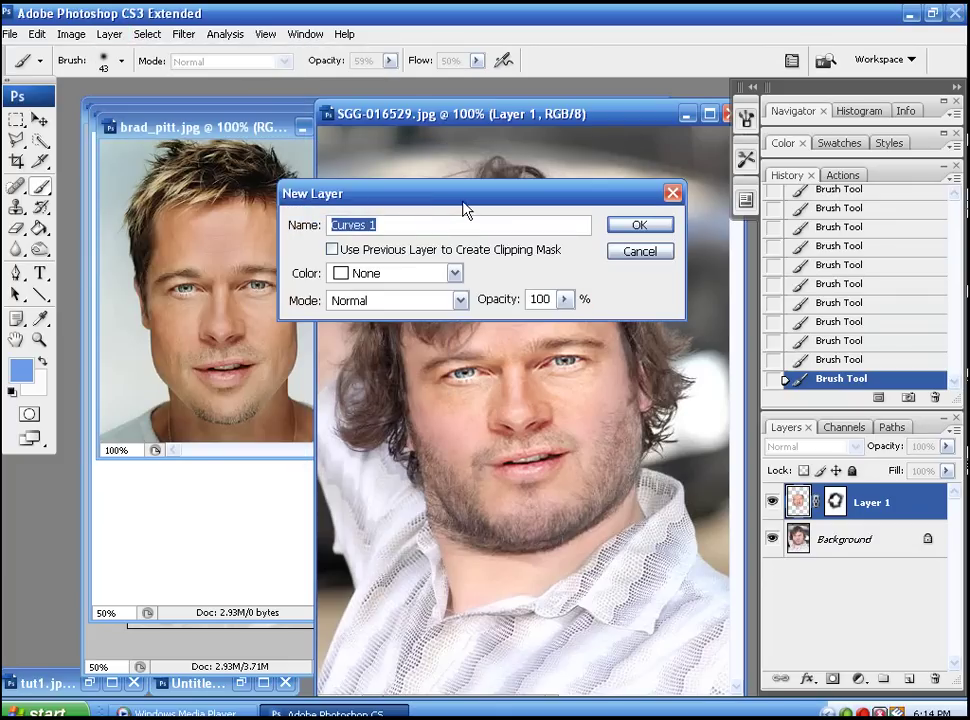
# - Create the Curves 1 layer with a midtone point at Input 127, Output 120
pyautogui.click(640, 226)
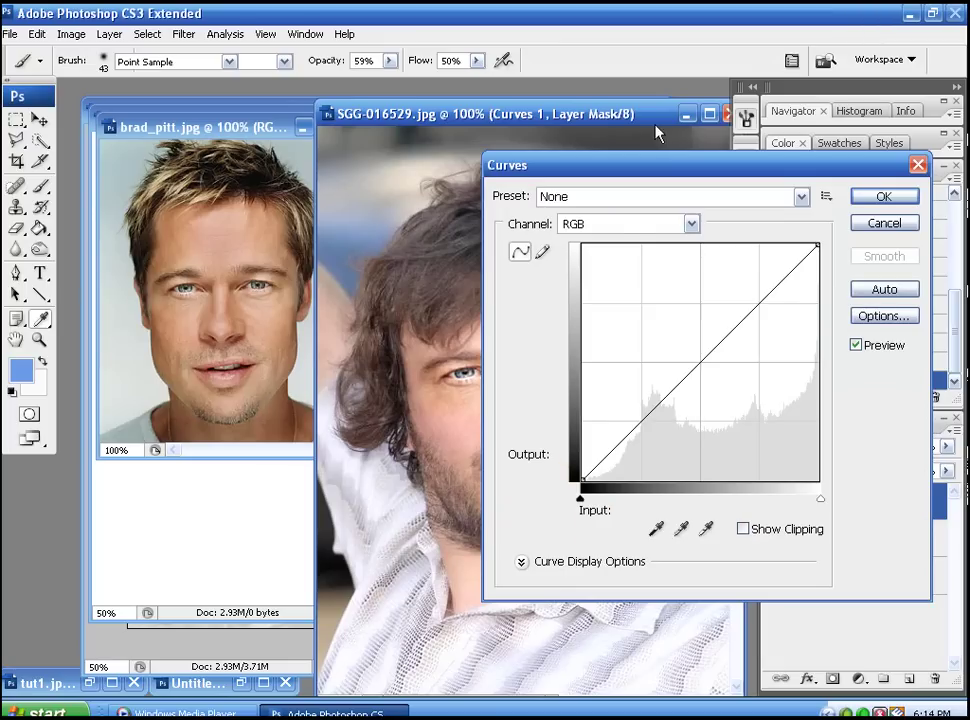
pyautogui.moveTo(656, 162); pyautogui.dragTo(854, 163)
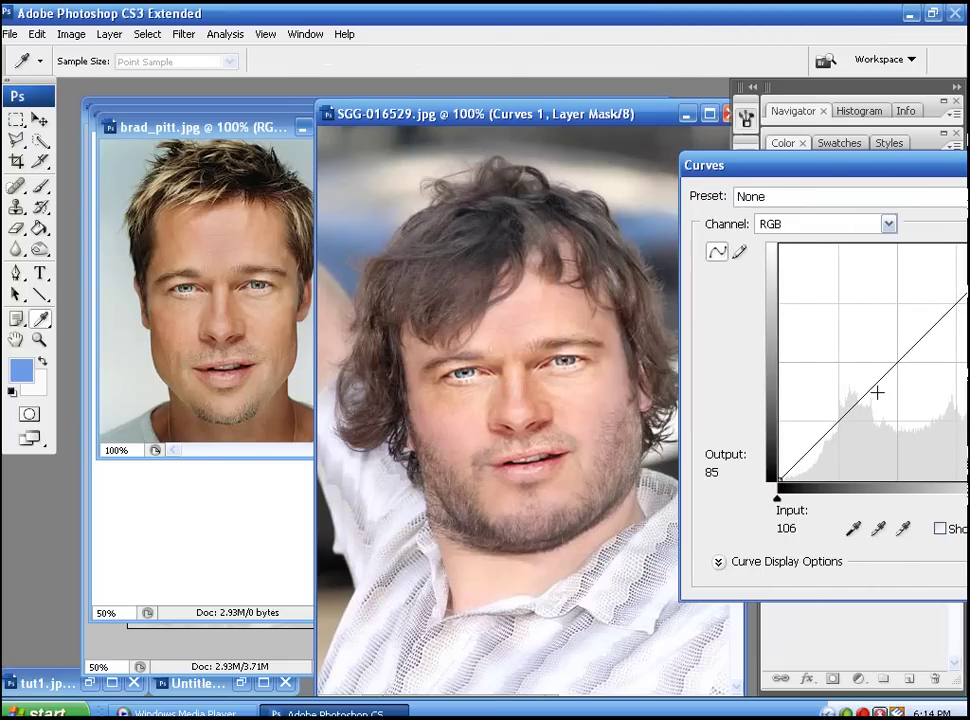
pyautogui.moveTo(878, 389); pyautogui.dragTo(887, 400)
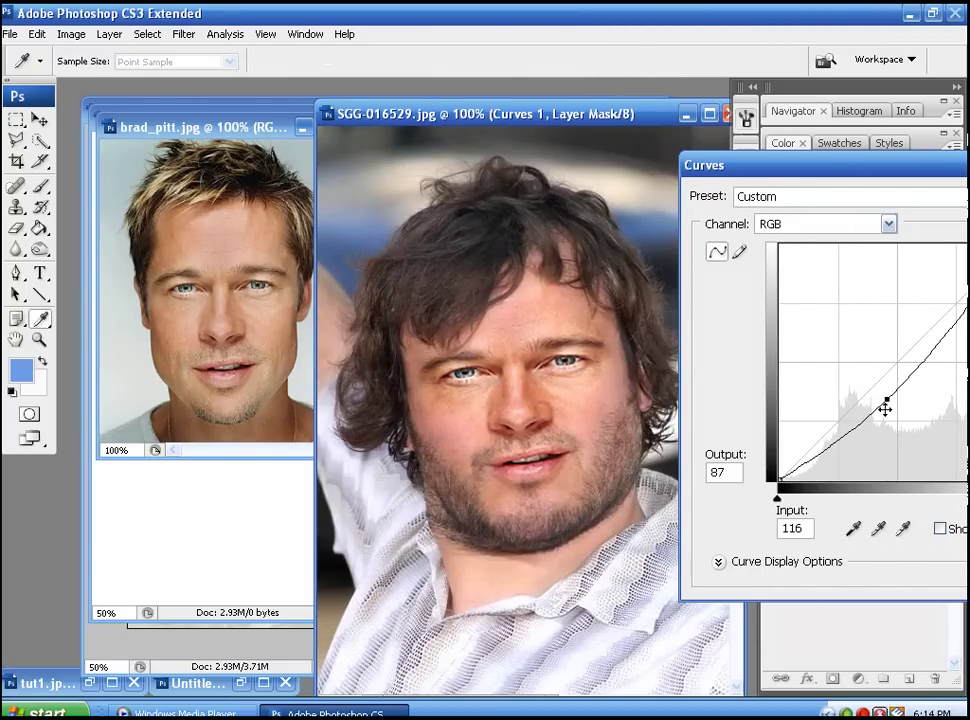
pyautogui.moveTo(884, 407)
pyautogui.mouseDown()
pyautogui.moveTo(870, 406)
pyautogui.moveTo(870, 364)
pyautogui.moveTo(898, 351)
pyautogui.moveTo(887, 367)
pyautogui.mouseUp()
pyautogui.click(896, 372)
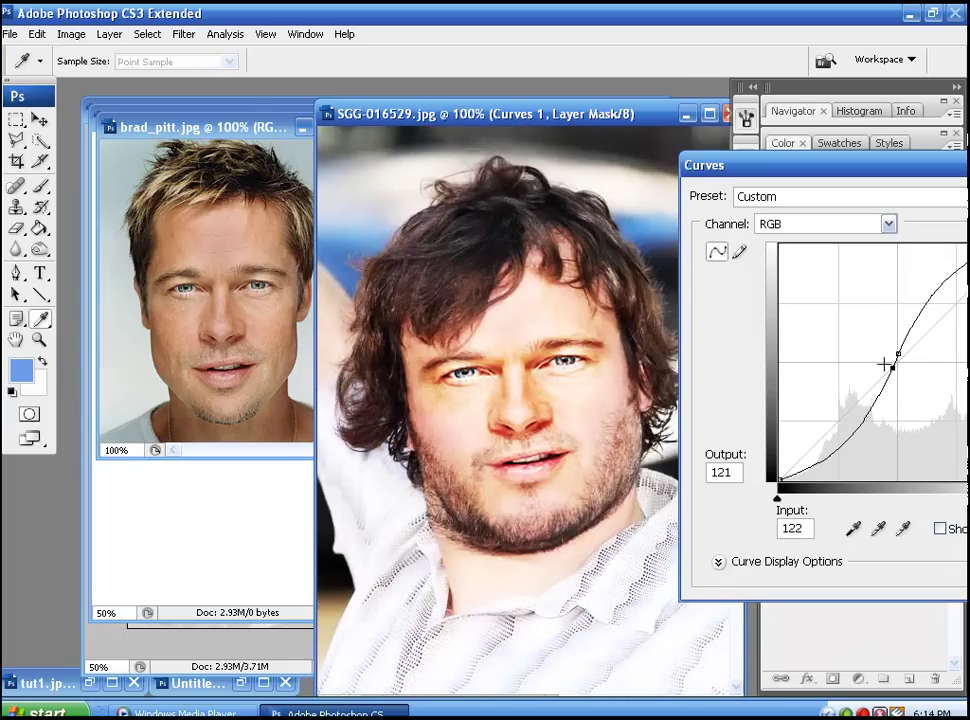
pyautogui.moveTo(900, 356); pyautogui.dragTo(912, 352)
pyautogui.click(894, 369)
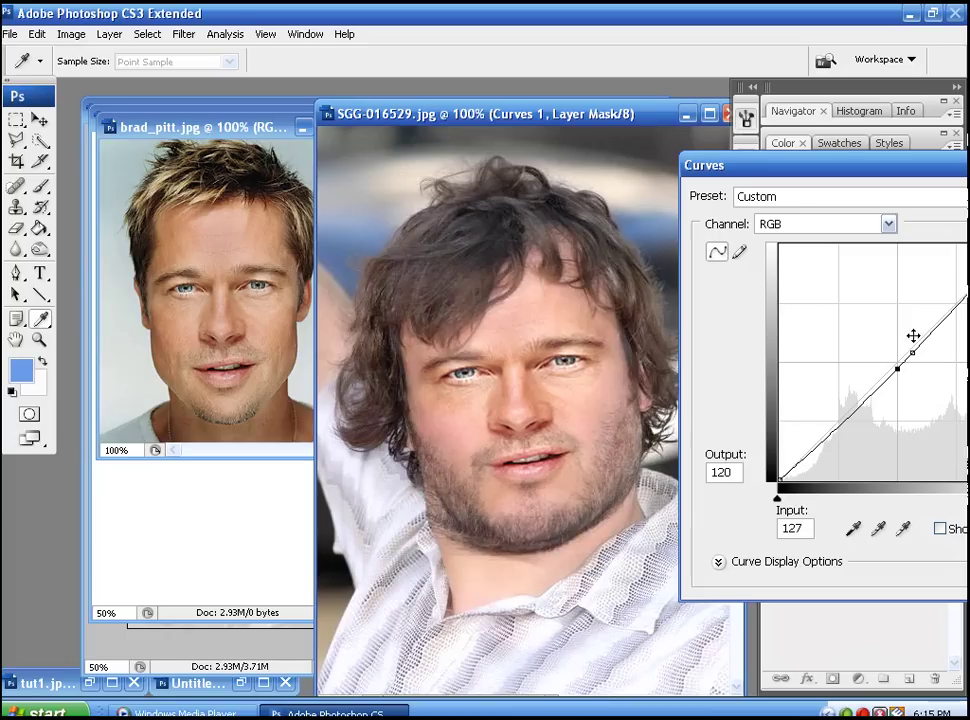
pyautogui.moveTo(887, 172); pyautogui.dragTo(739, 171)
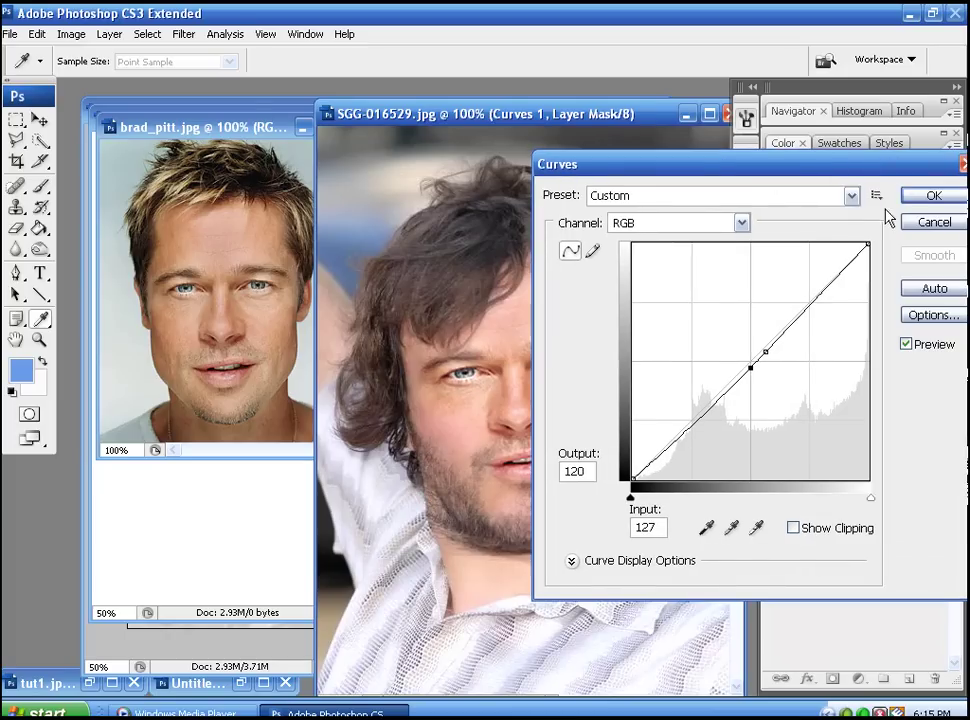
pyautogui.press('Return')
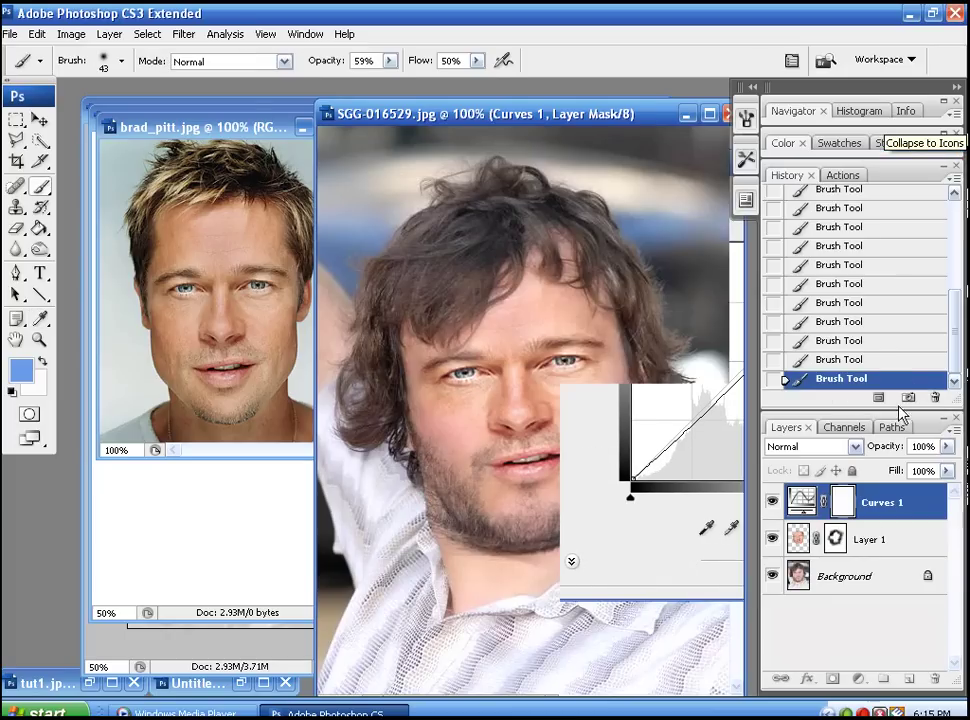
# - Apply Hue/Saturation to Layer 1 with Hue set to -7
pyautogui.click(800, 538)
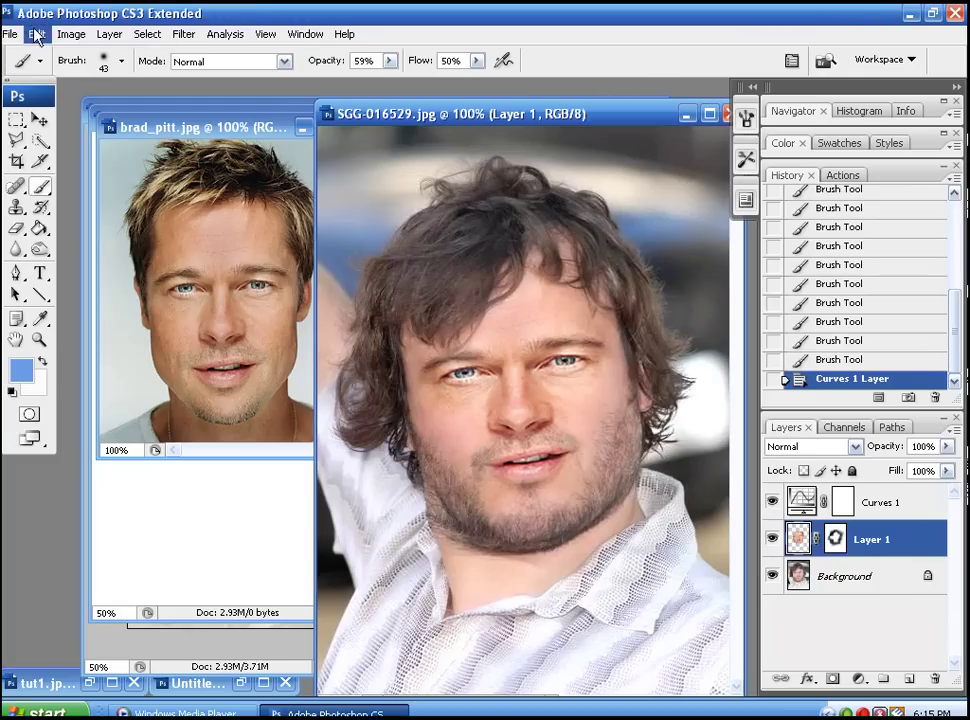
pyautogui.click(71, 34)
pyautogui.moveTo(60, 81)
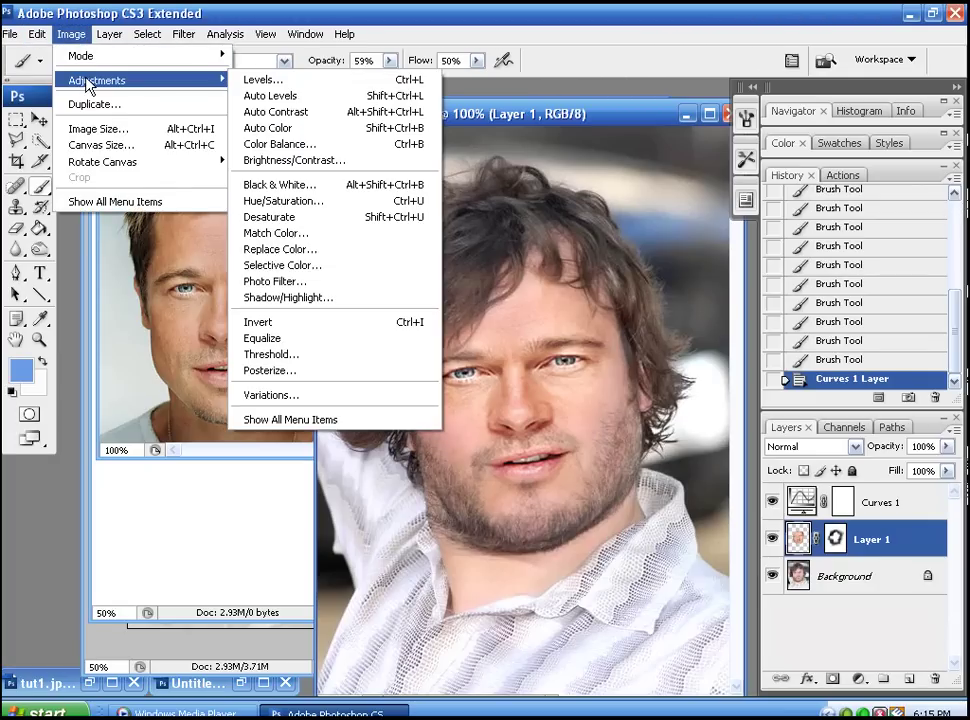
pyautogui.click(300, 205)
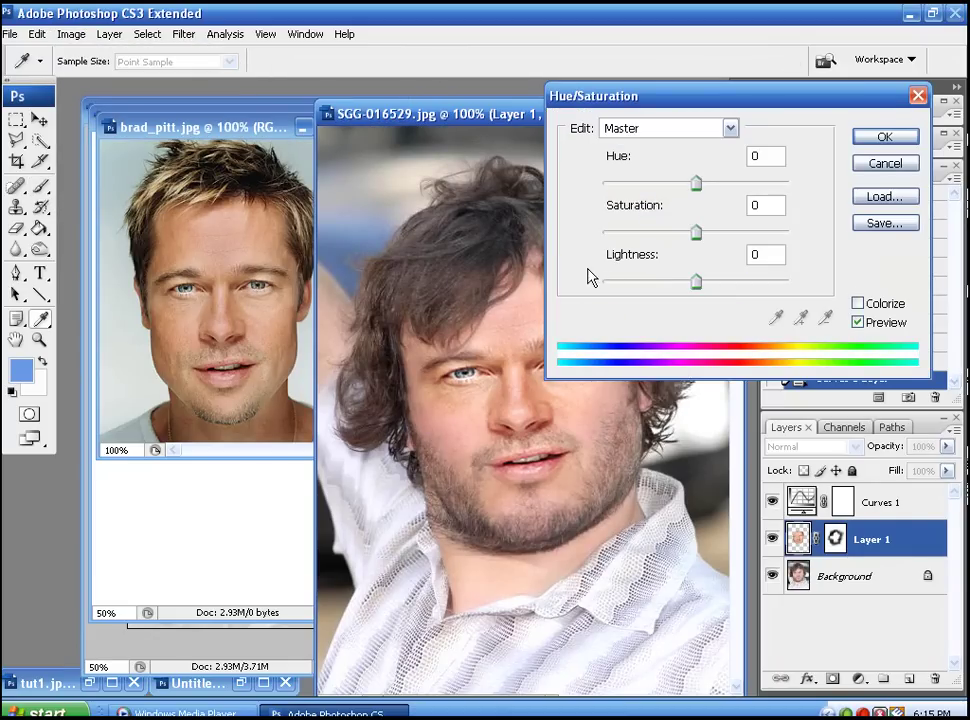
pyautogui.moveTo(697, 183)
pyautogui.mouseDown()
pyautogui.moveTo(738, 185)
pyautogui.moveTo(621, 184)
pyautogui.moveTo(698, 176)
pyautogui.mouseUp()
pyautogui.moveTo(699, 182); pyautogui.dragTo(690, 194)
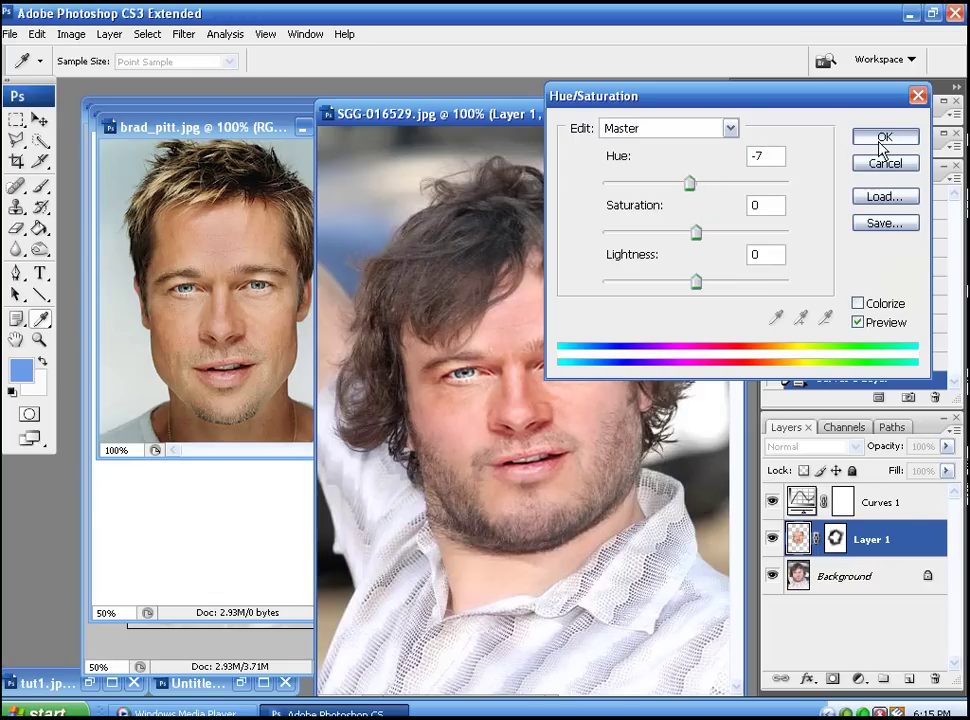
pyautogui.press('Return')
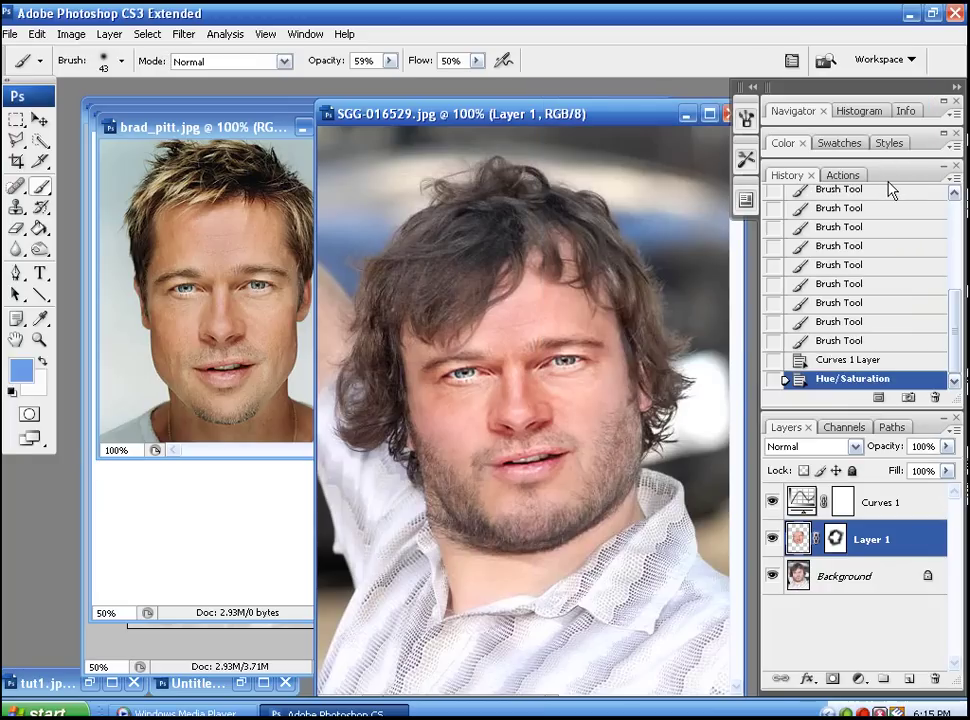